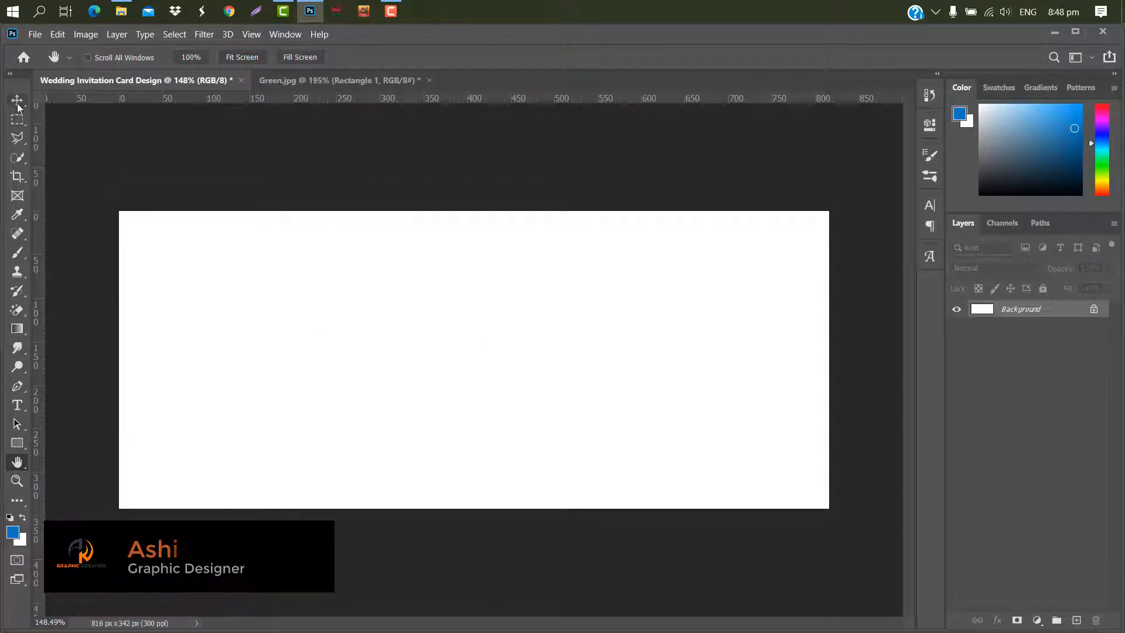
- Place the elegant black ornamental background image into the card and stretch it to cover the canvas
click(17, 100)
click(1050, 31)
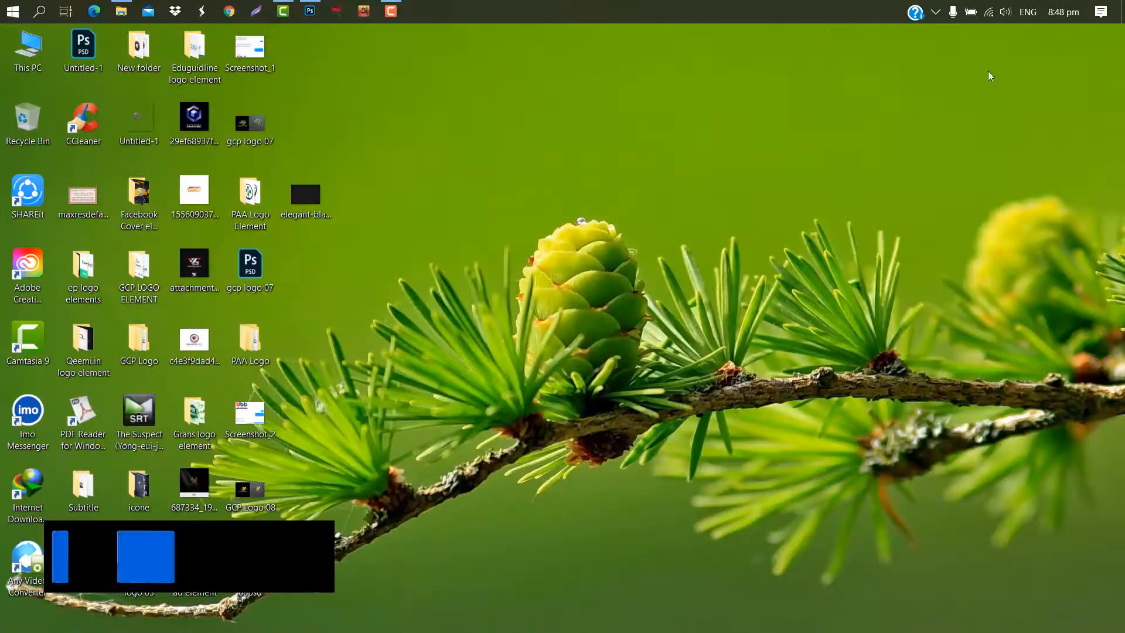
drag(296, 187, 377, 289)
drag(696, 359, 827, 357)
drag(249, 359, 111, 358)
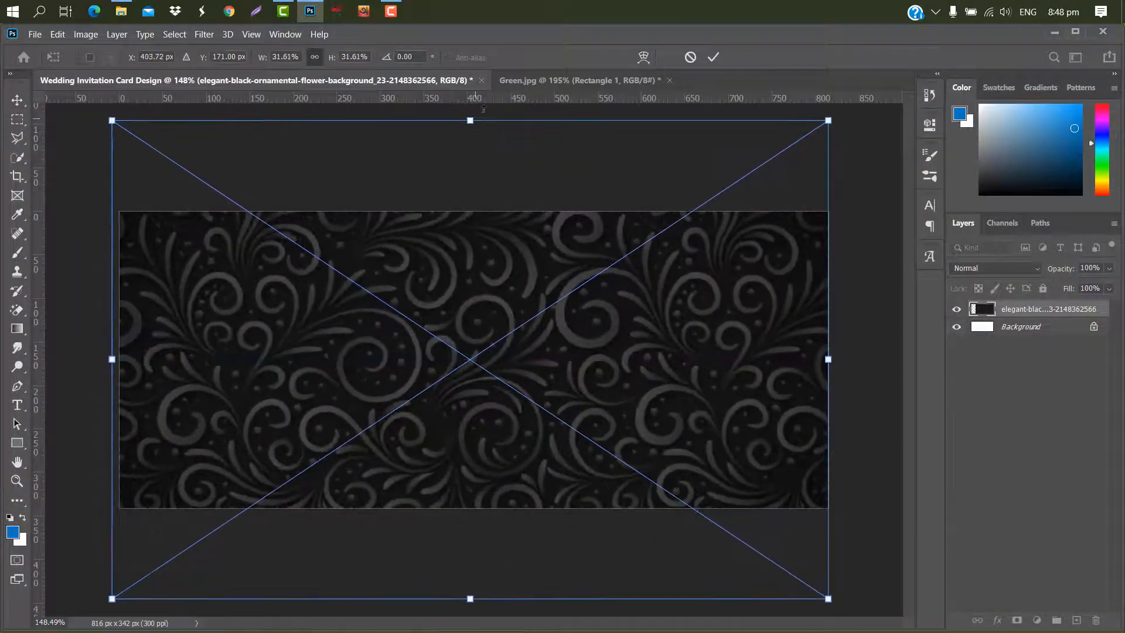
drag(473, 122, 478, 173)
drag(477, 600, 492, 554)
click(714, 58)
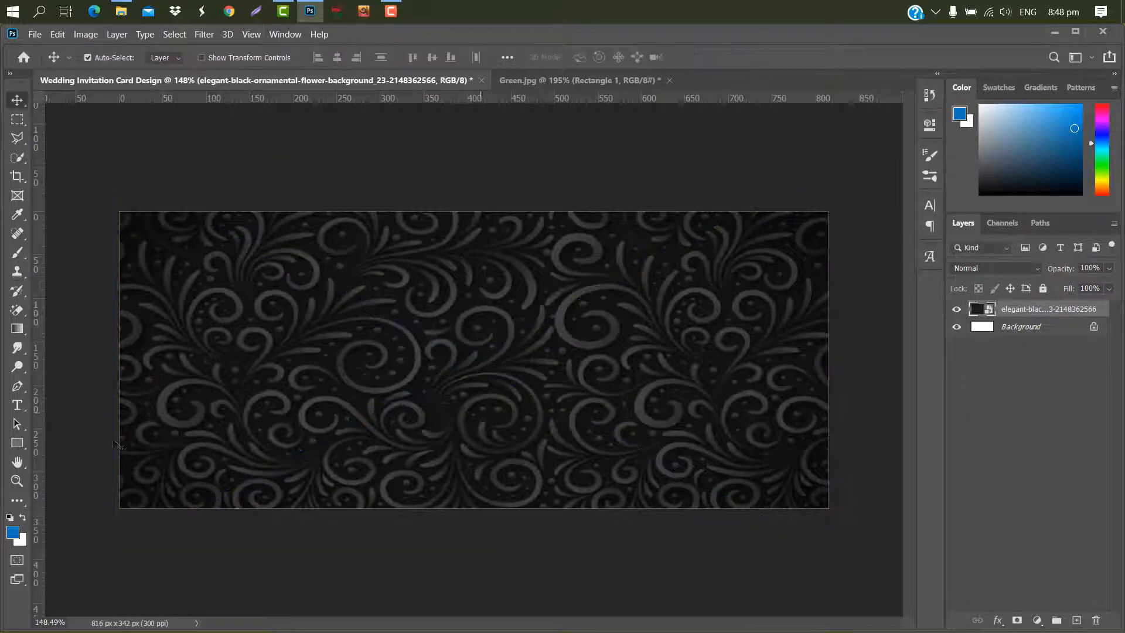
- Draw a rectangle covering the whole card canvas
click(22, 446)
drag(84, 186, 850, 545)
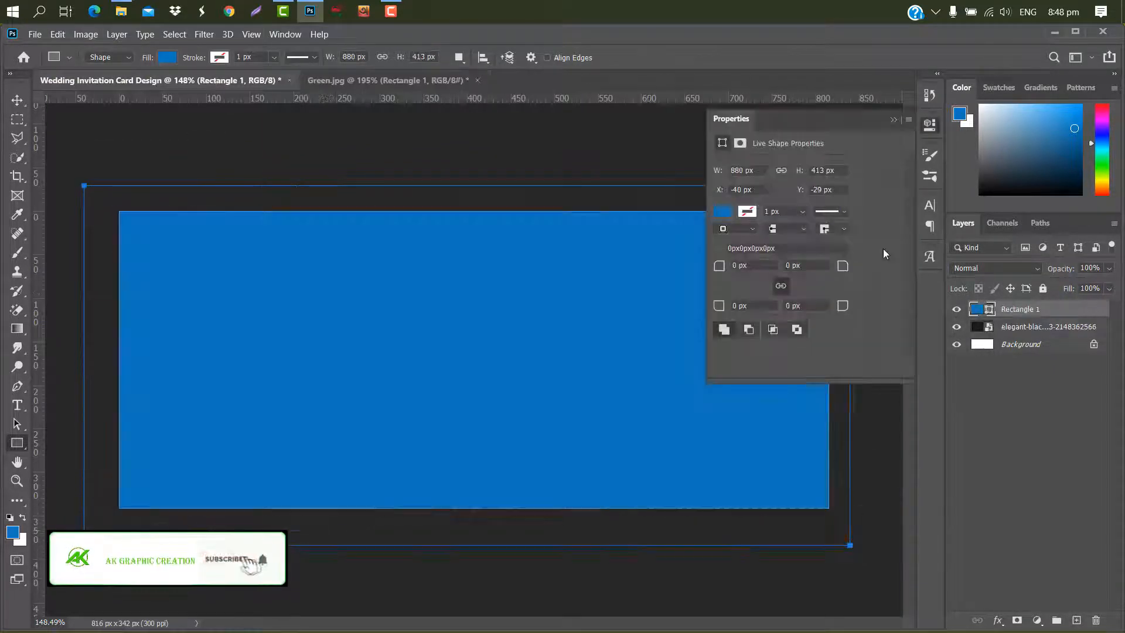
click(895, 119)
- Set the rectangle's colour to #0e0d2c and its blend mode to Darken
double_click(991, 311)
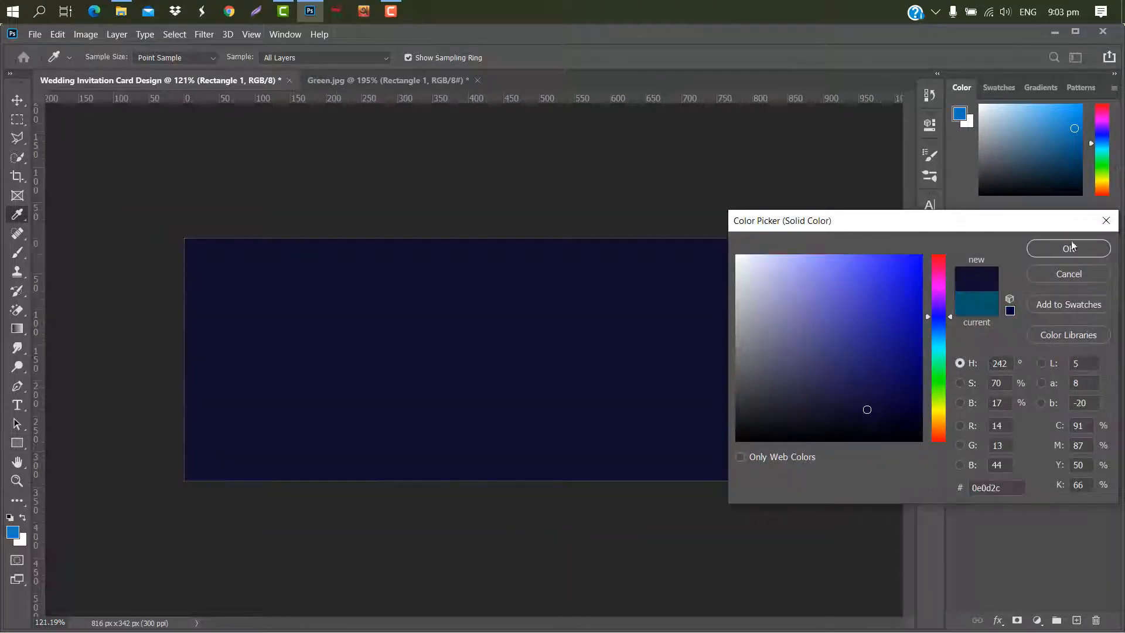
click(1062, 252)
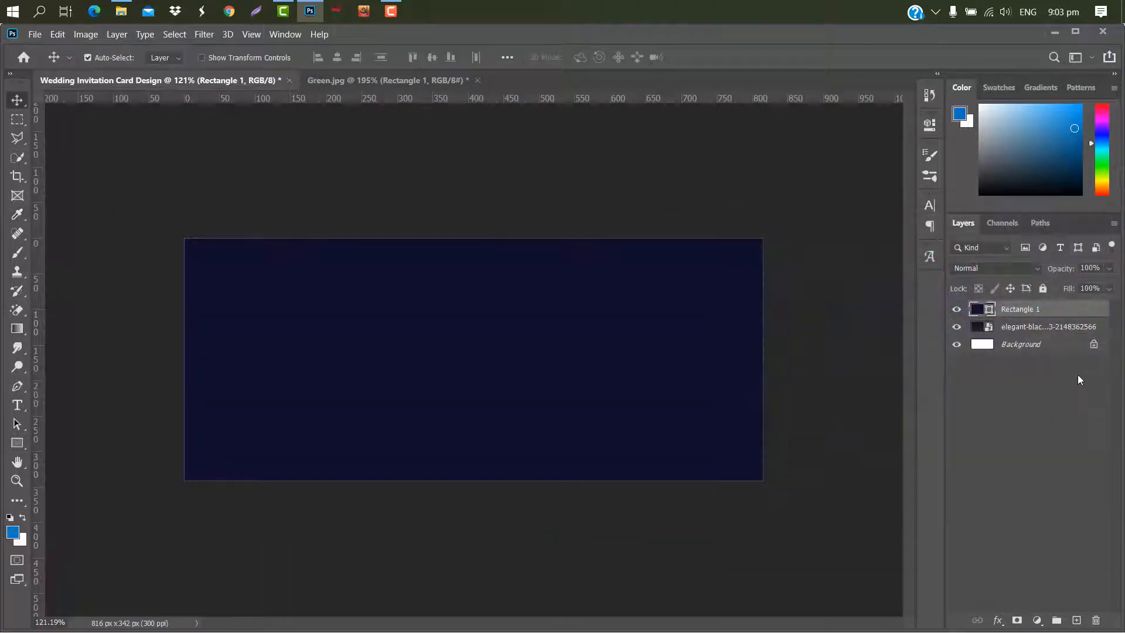
click(1041, 272)
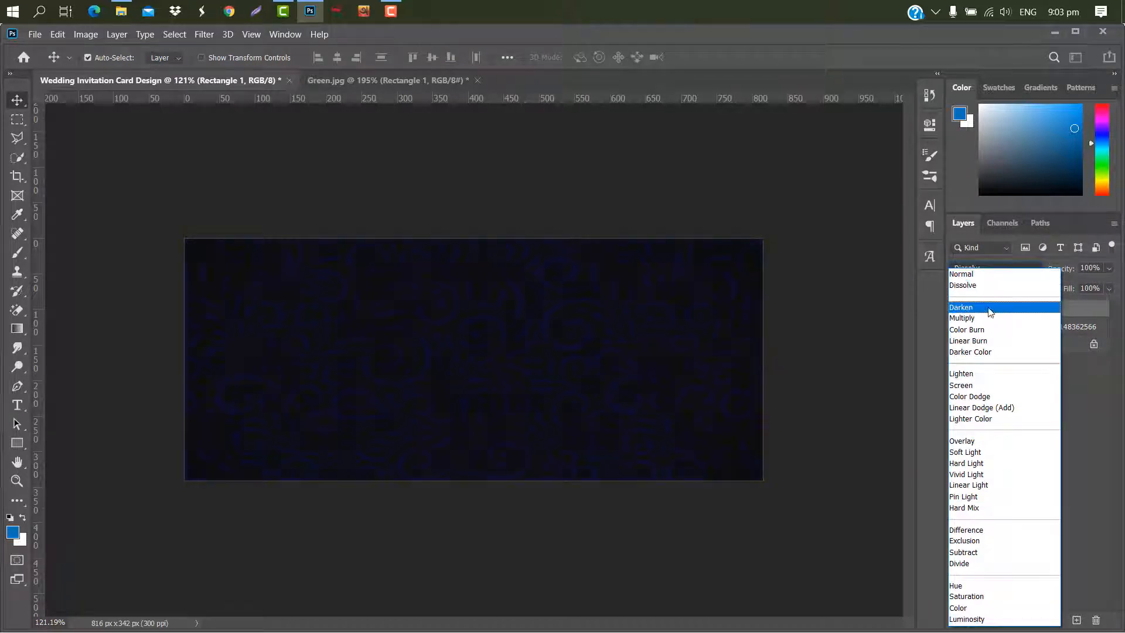
click(967, 309)
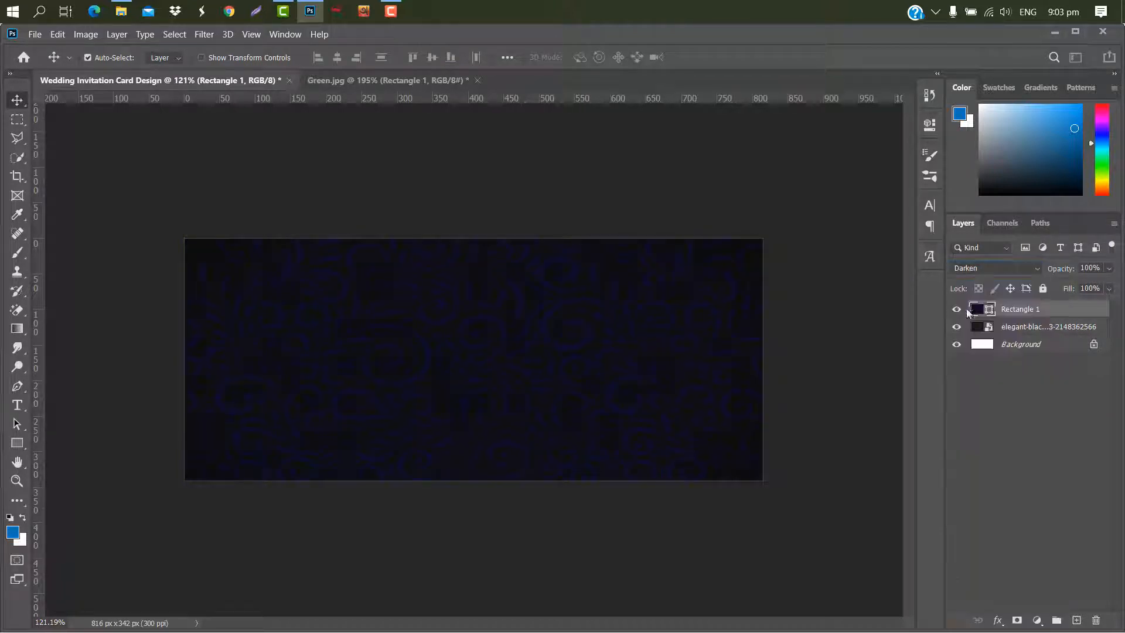
- Place the decorative flourish mandala clip art and position it against the card's left edge
click(1049, 34)
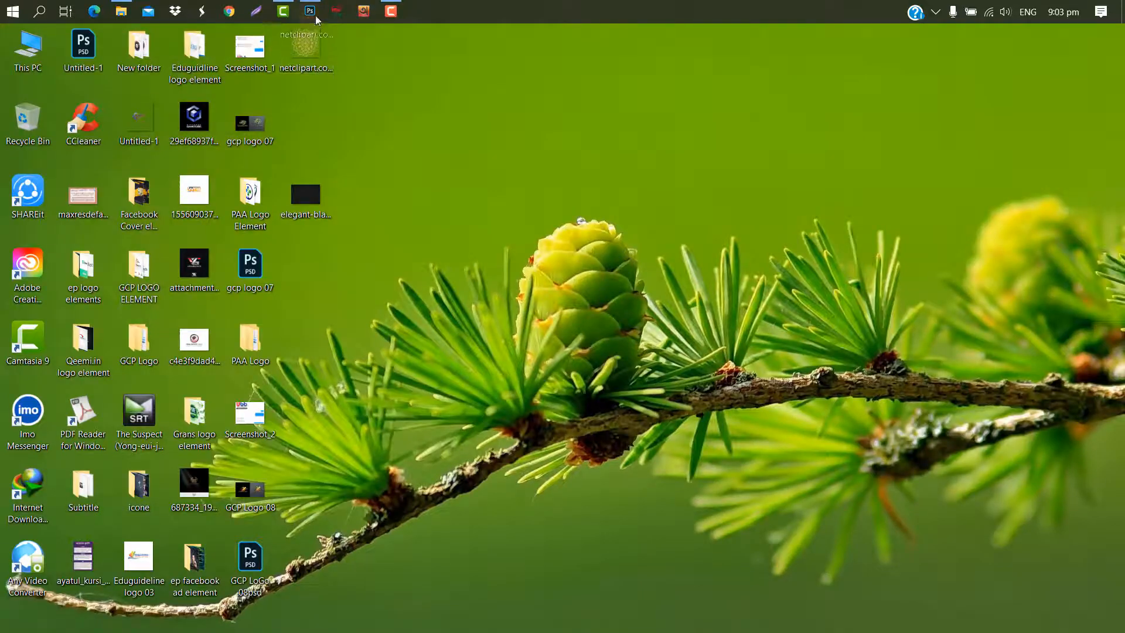
drag(315, 15, 444, 315)
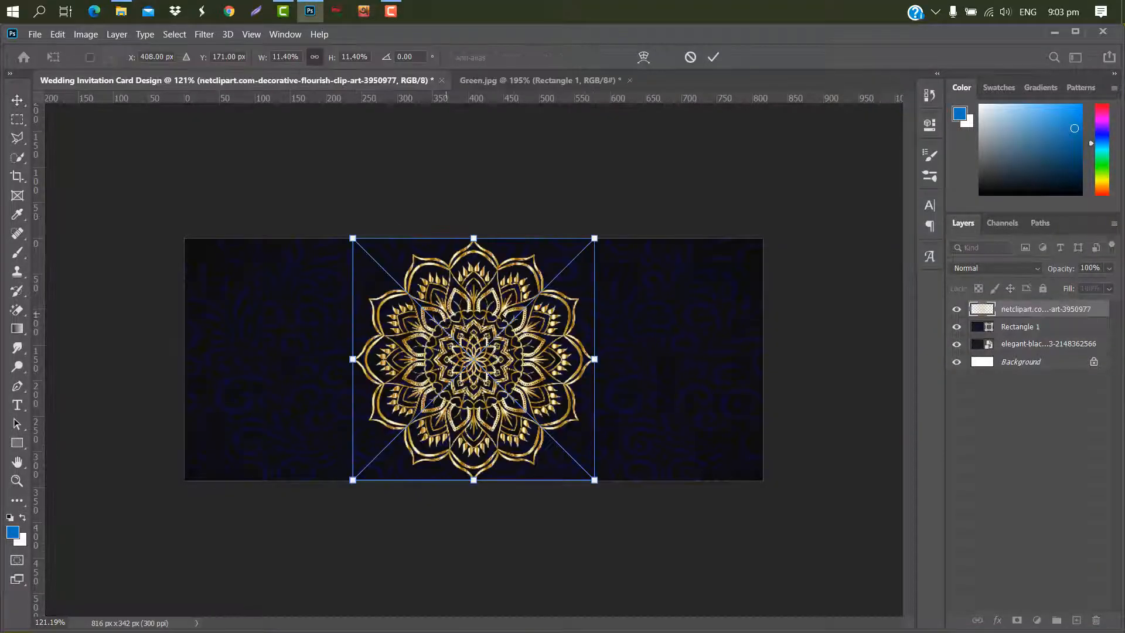
drag(552, 328, 330, 325)
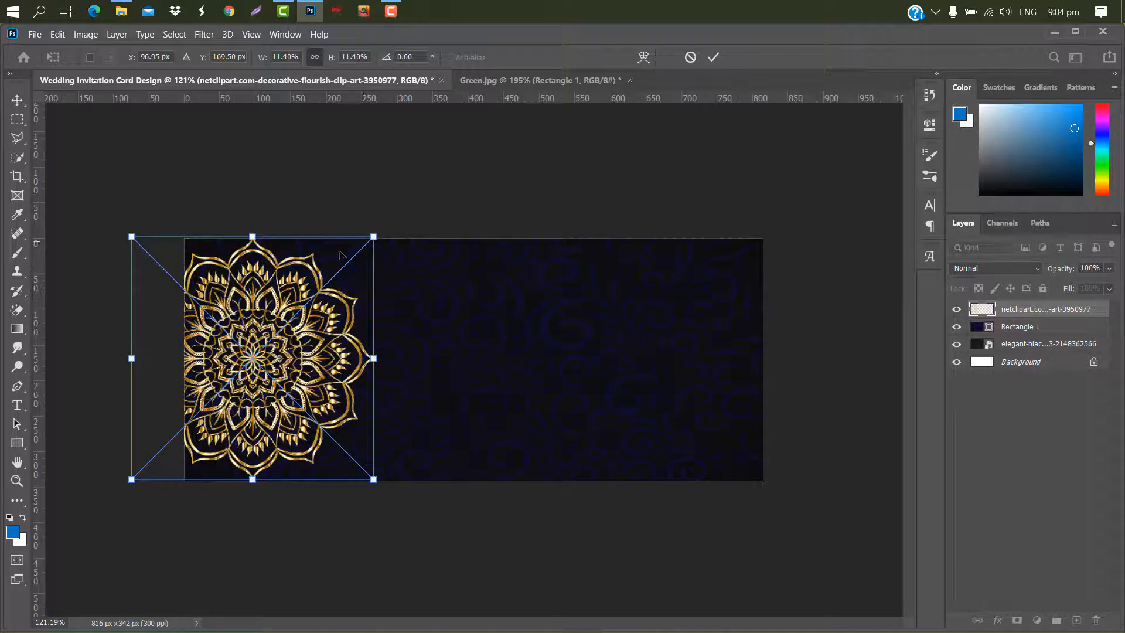
click(714, 56)
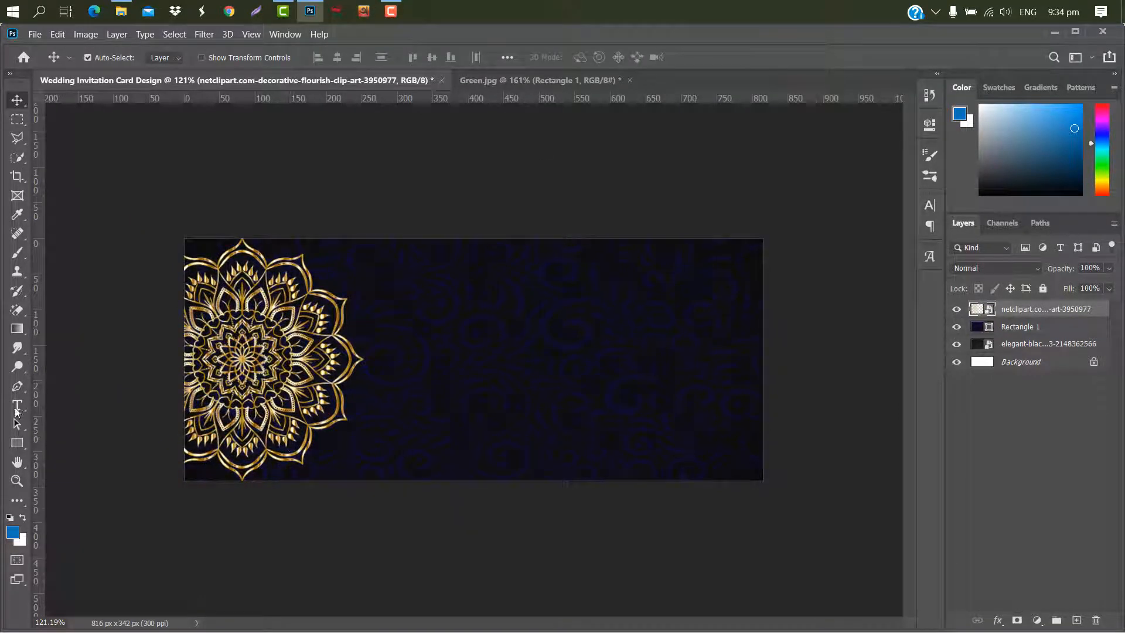
- Add the title text "Wedding Invitation" to the right of the mandala
click(16, 407)
click(403, 318)
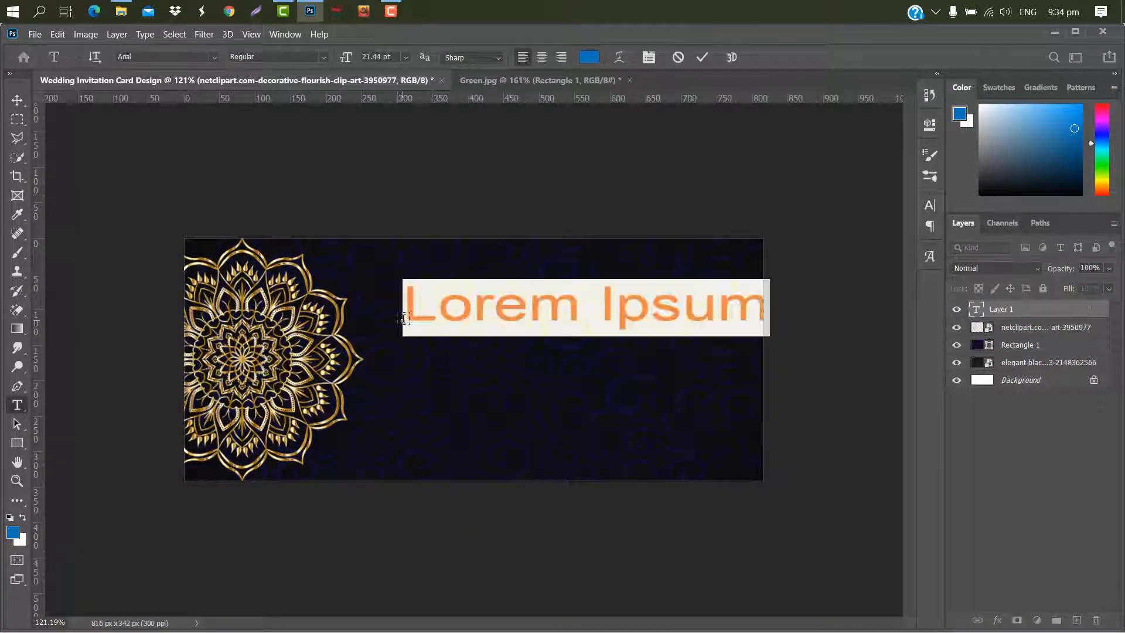
text(Weddi)
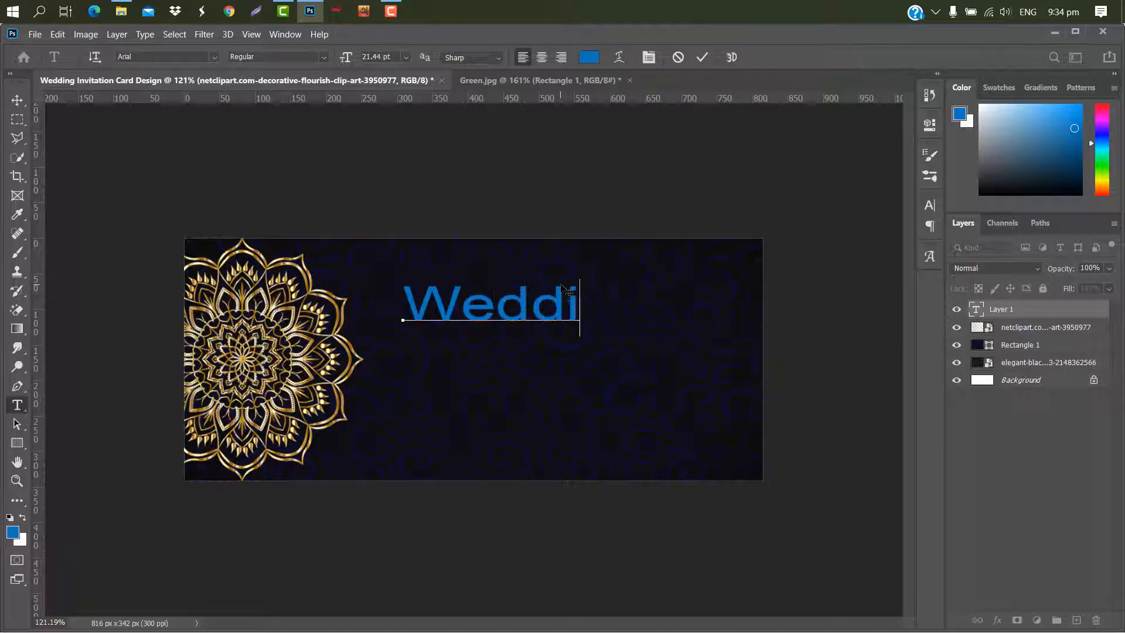
text(ng Invi)
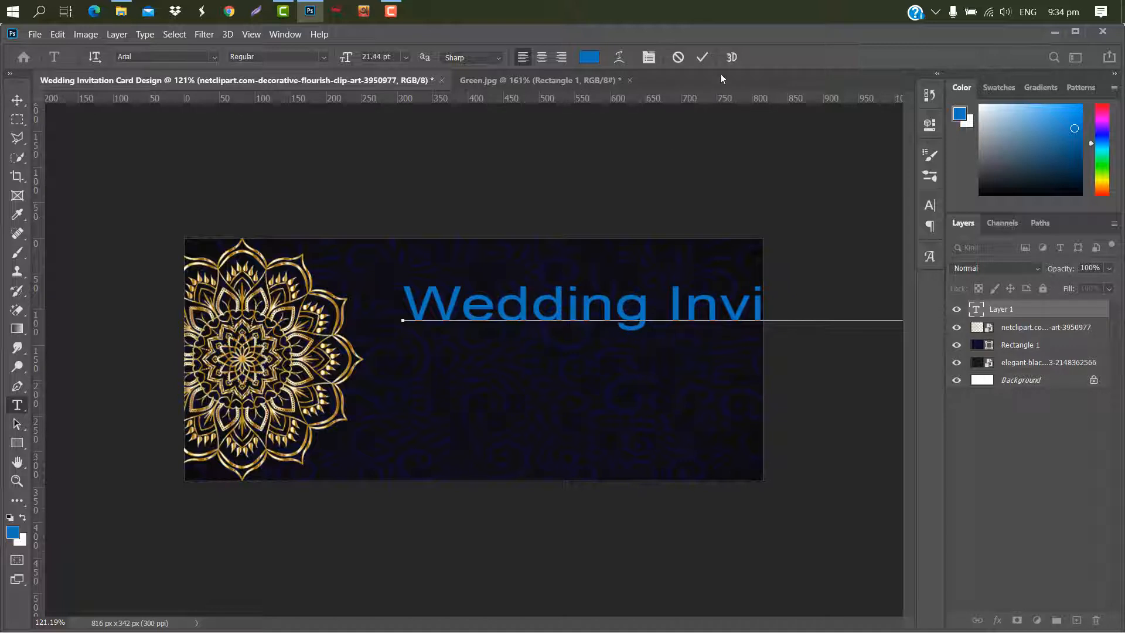
click(703, 57)
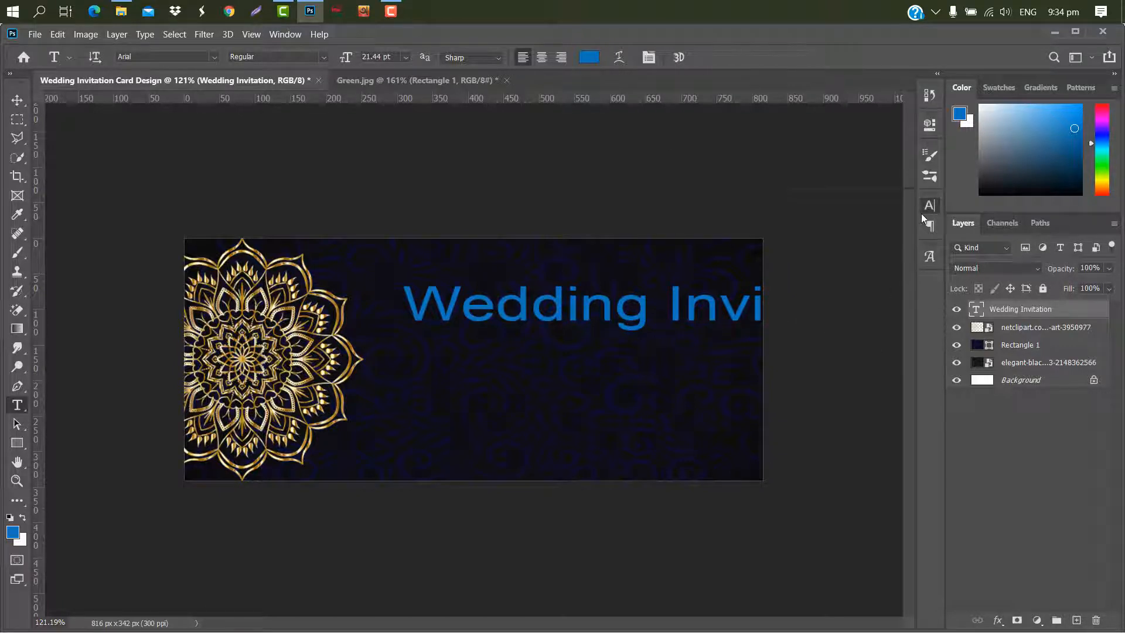
- Change the title's font to Alex Brush
click(930, 206)
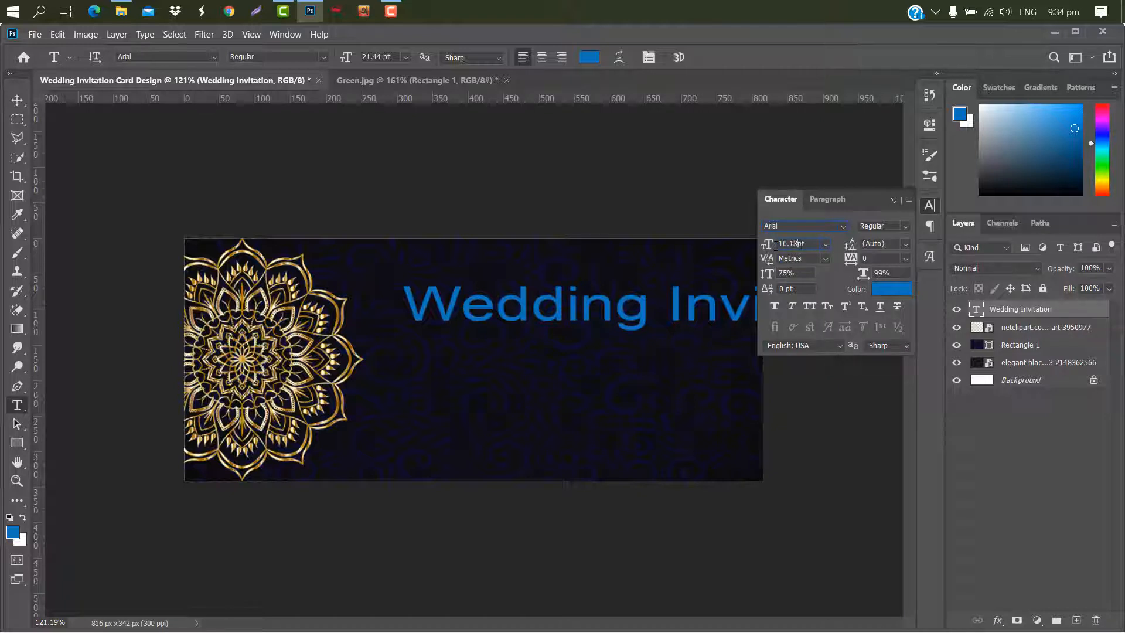
click(844, 226)
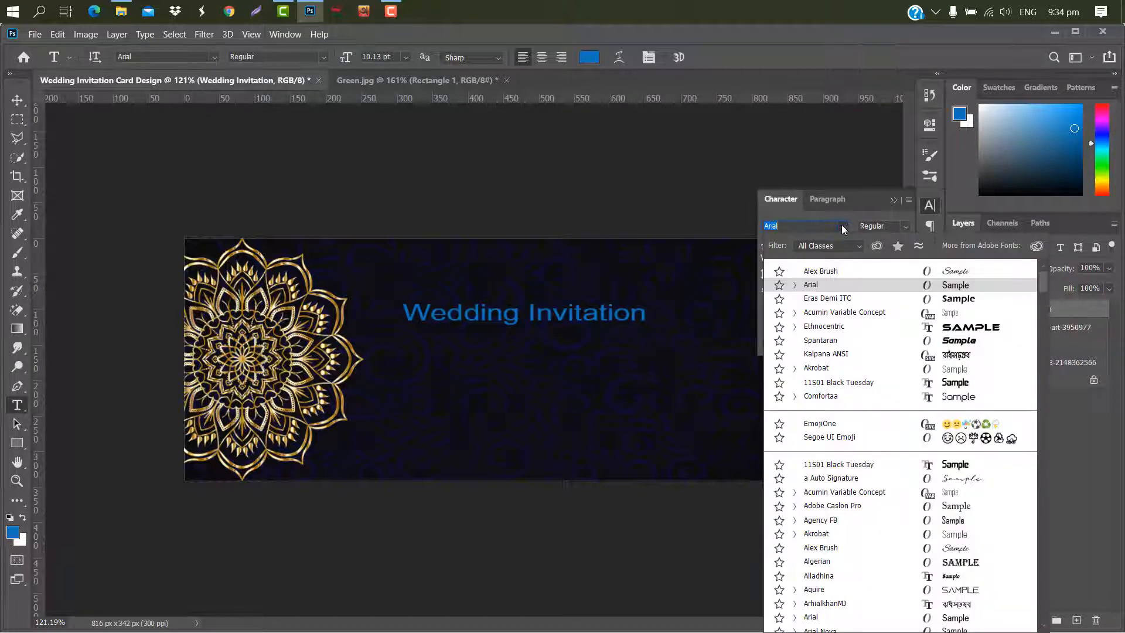
click(835, 272)
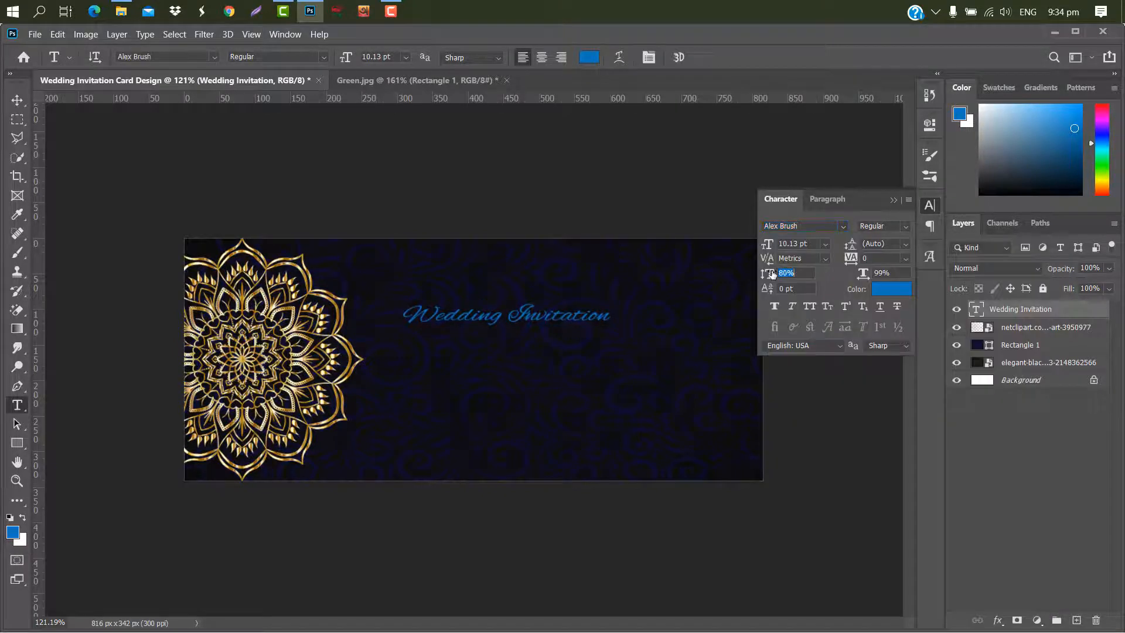
drag(772, 274, 773, 274)
click(894, 202)
- Move the title slightly upward on the card
key(ctrl+t)
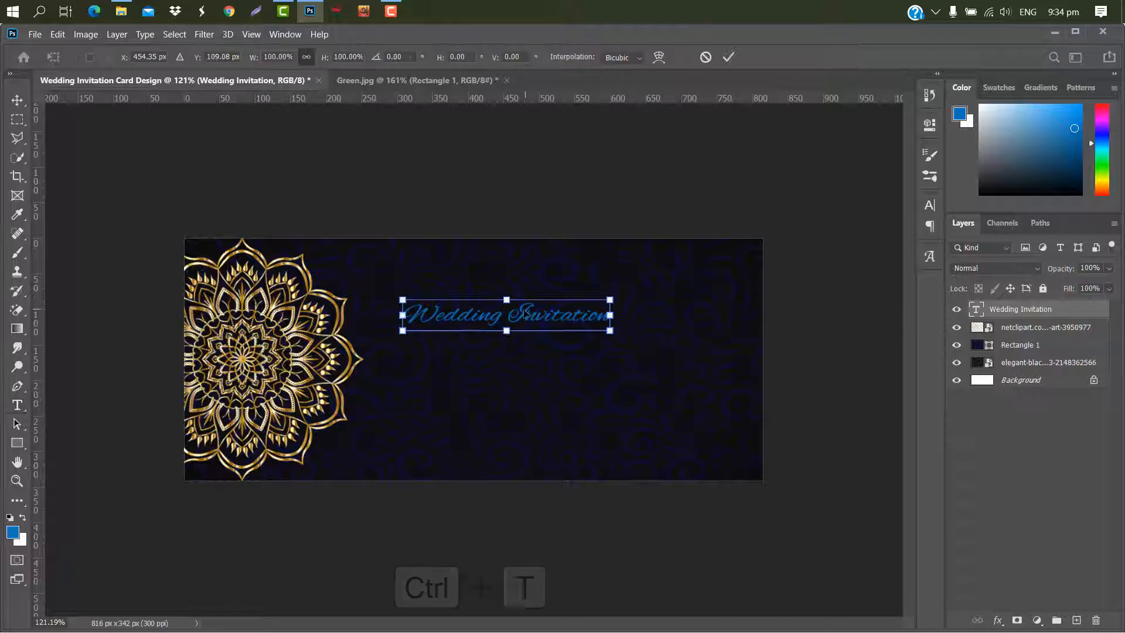
drag(544, 305, 533, 291)
click(728, 58)
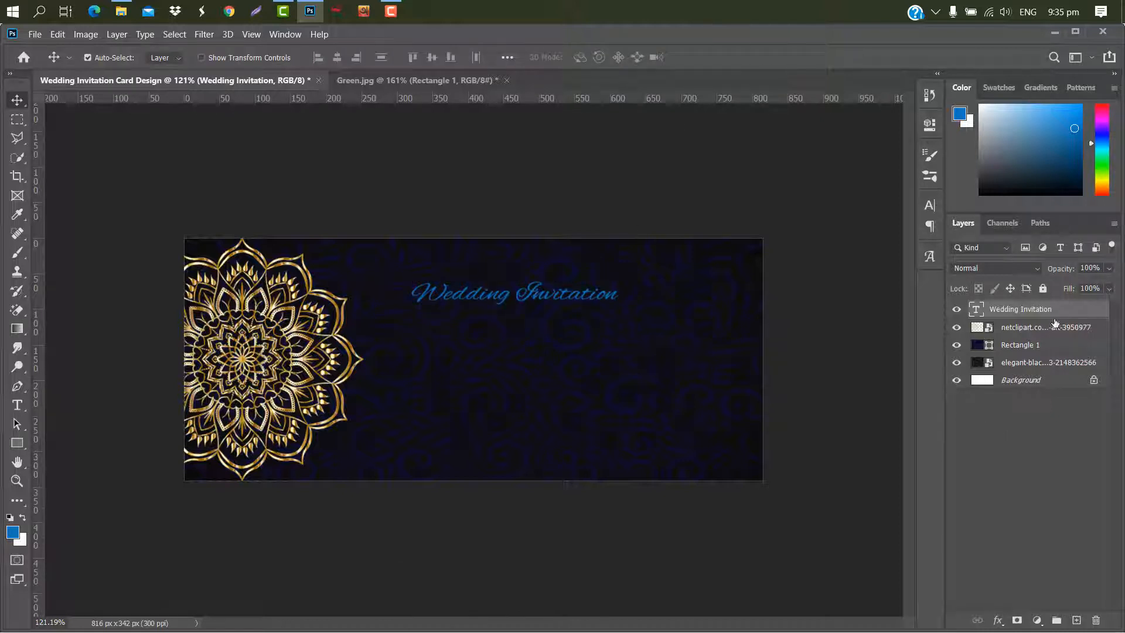
- Apply a gold gradient overlay to the title, linear, angle 90°, scale 150%, reversed
double_click(1074, 312)
click(579, 275)
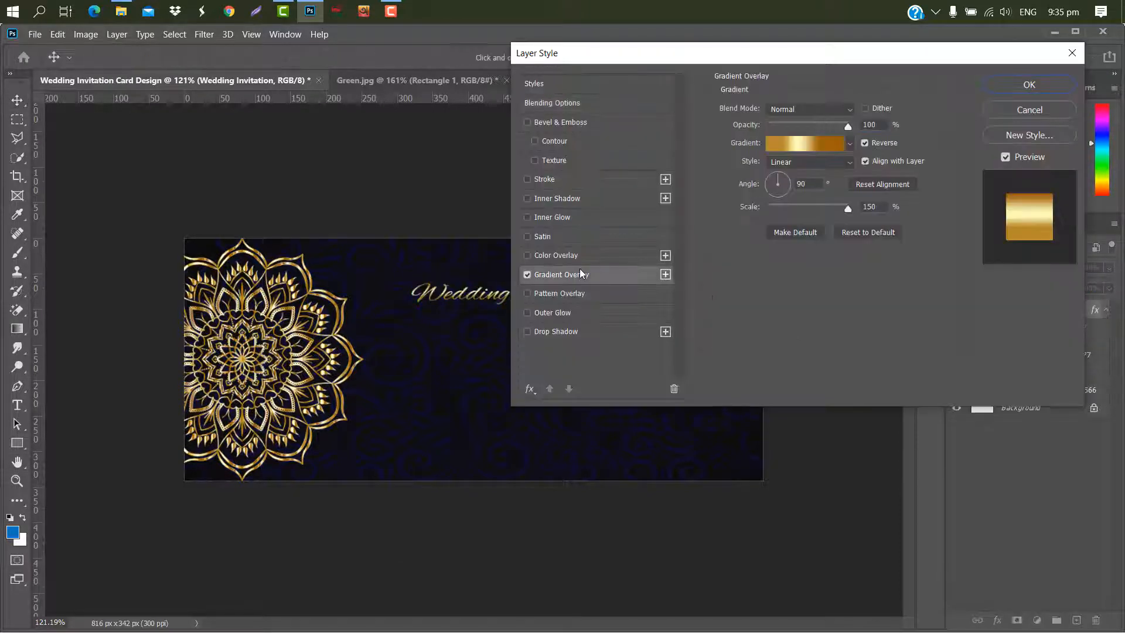
click(1027, 85)
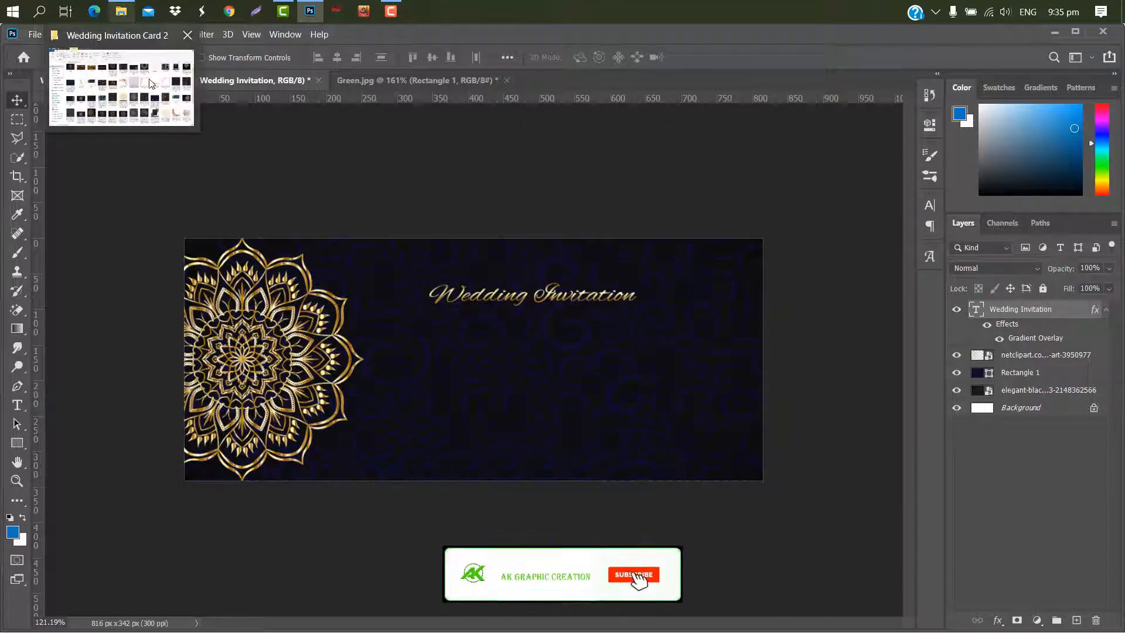
- Place the ClipartKey ornament from the Wedding Invitation Card 2 folder, scale it small and centre it above the title
click(128, 19)
drag(446, 170, 540, 300)
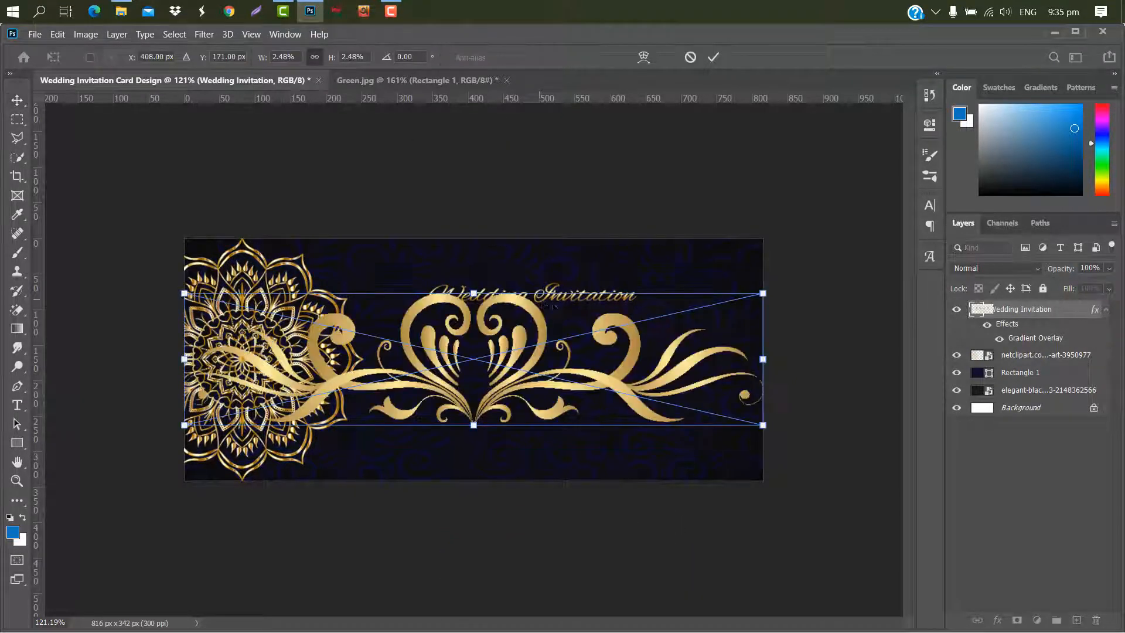
drag(763, 359, 451, 359)
drag(352, 378, 577, 282)
drag(675, 265, 592, 239)
scroll(588, 241, up, 2)
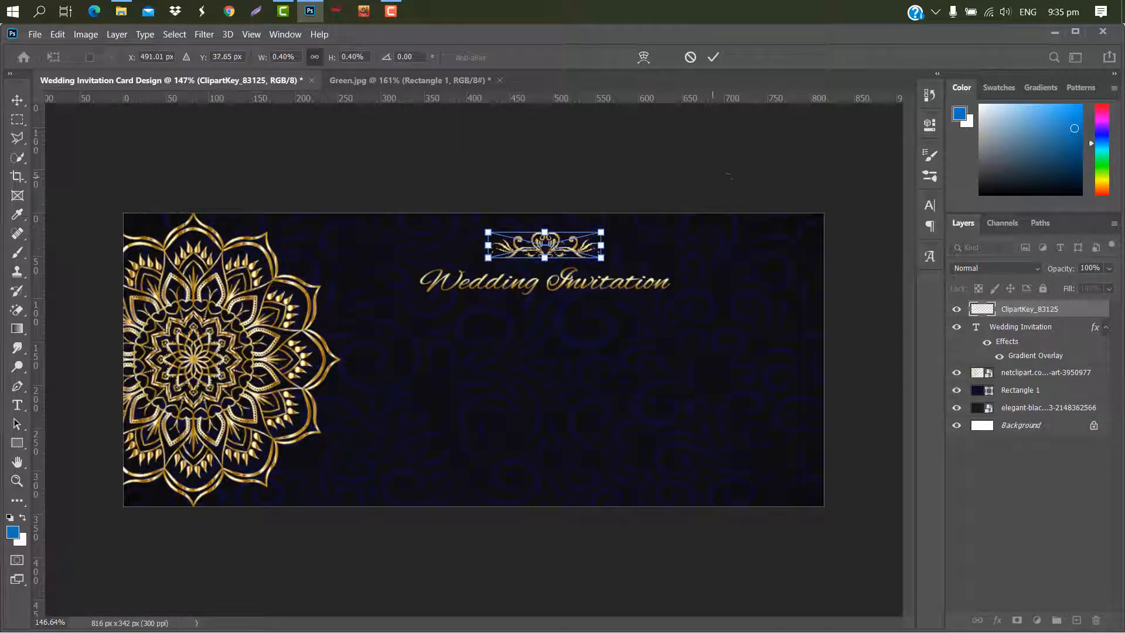
key(Down)
key(Down)
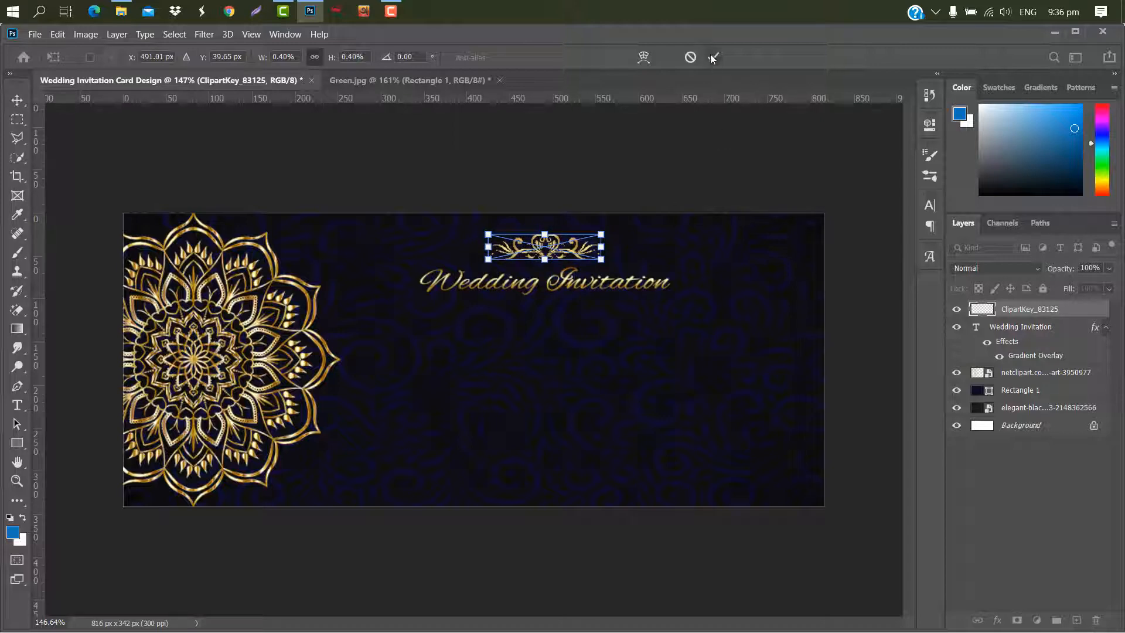
click(713, 58)
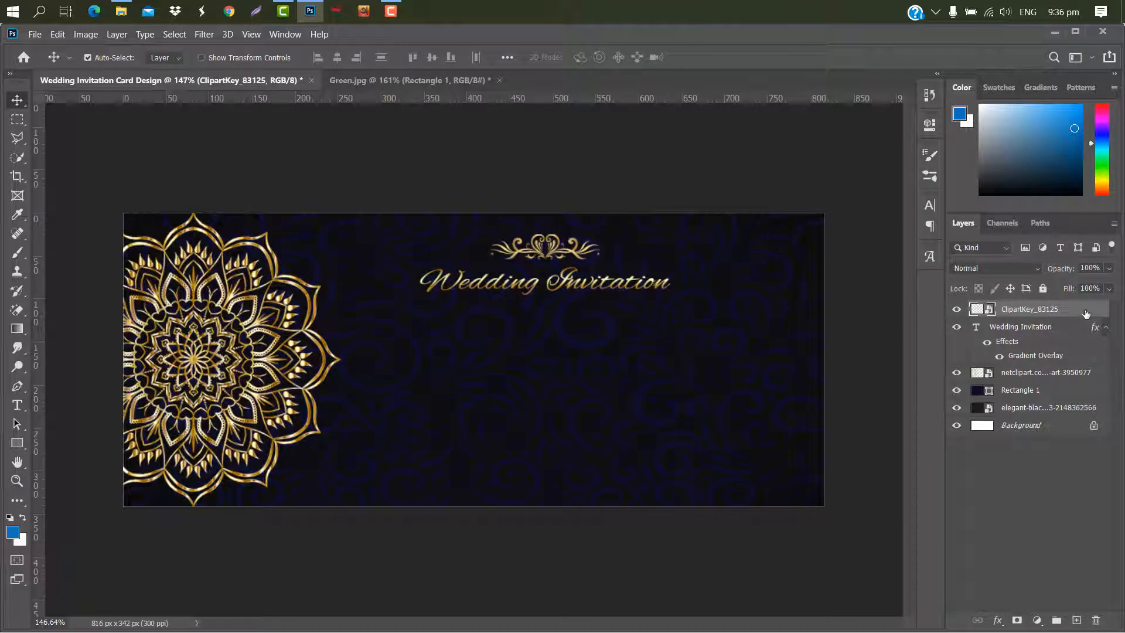
- Apply a gradient overlay to the ornament layer
double_click(1086, 313)
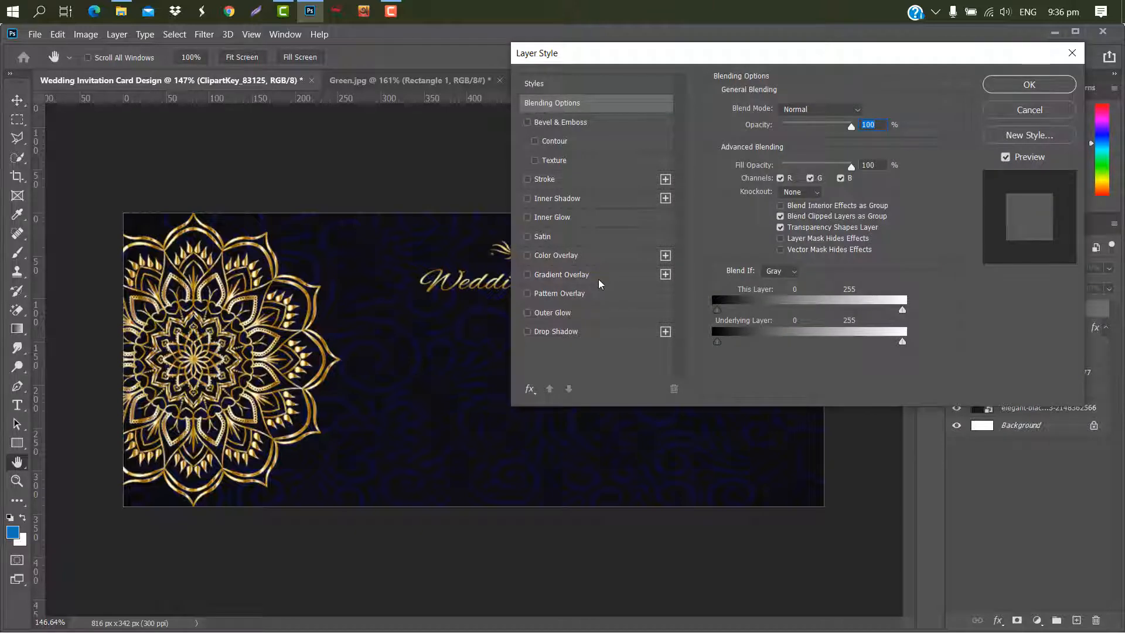
click(600, 282)
click(1030, 85)
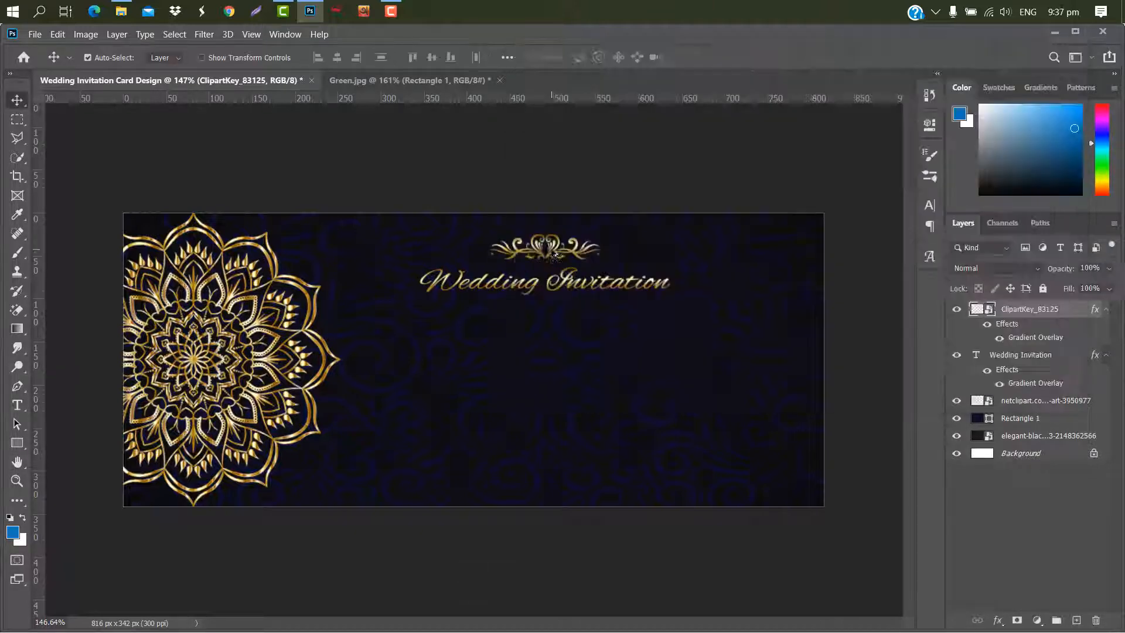
- Duplicate the ornament below the title and rotate the copy 180°
drag(555, 251, 554, 319)
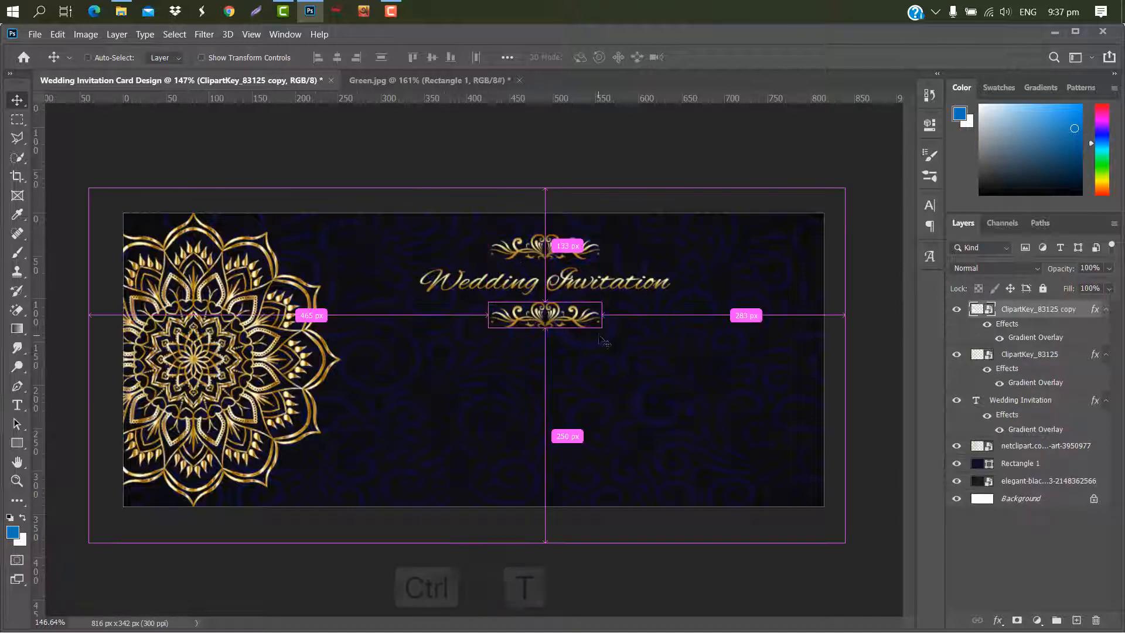
key(ctrl+t)
right_click(588, 315)
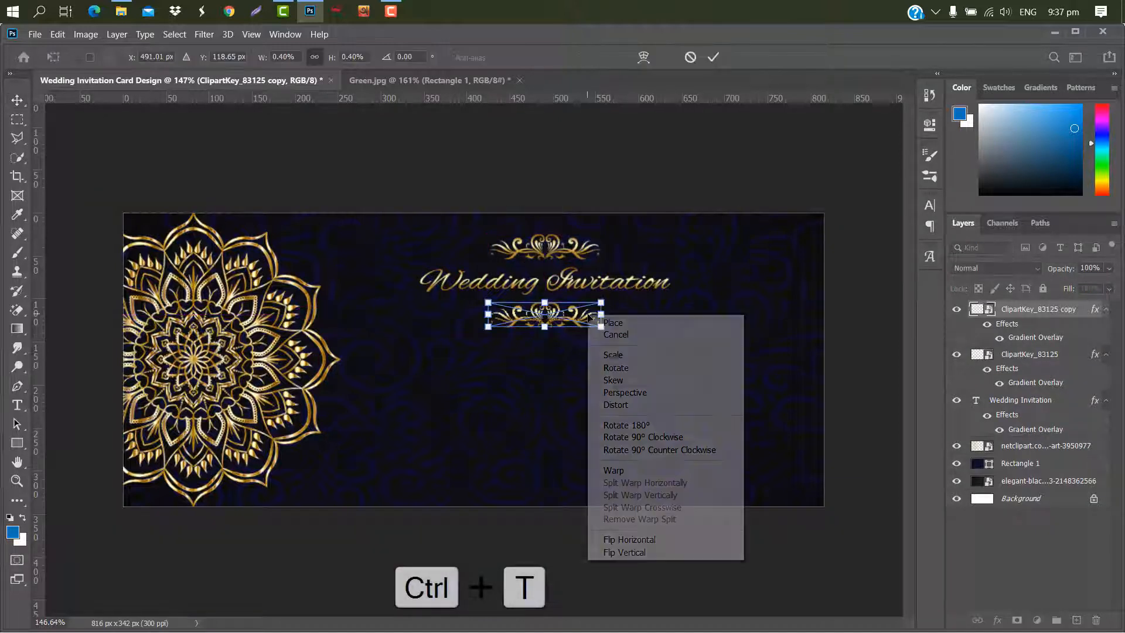
click(626, 425)
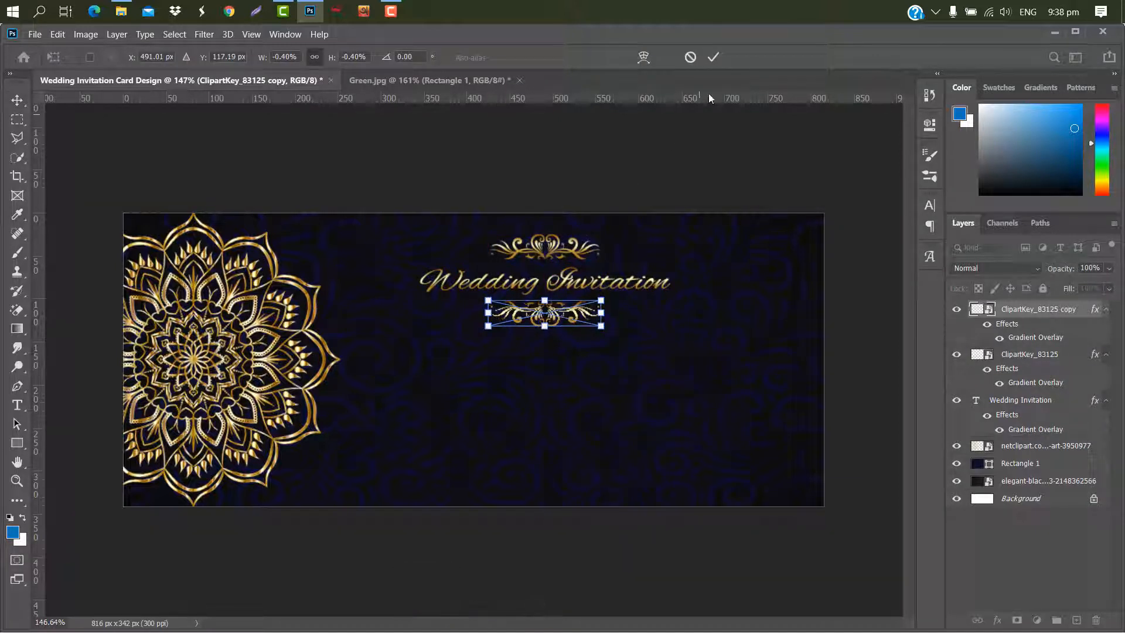
click(714, 57)
- Type the names "Jack & Rose" as a new text line below the title
click(556, 252)
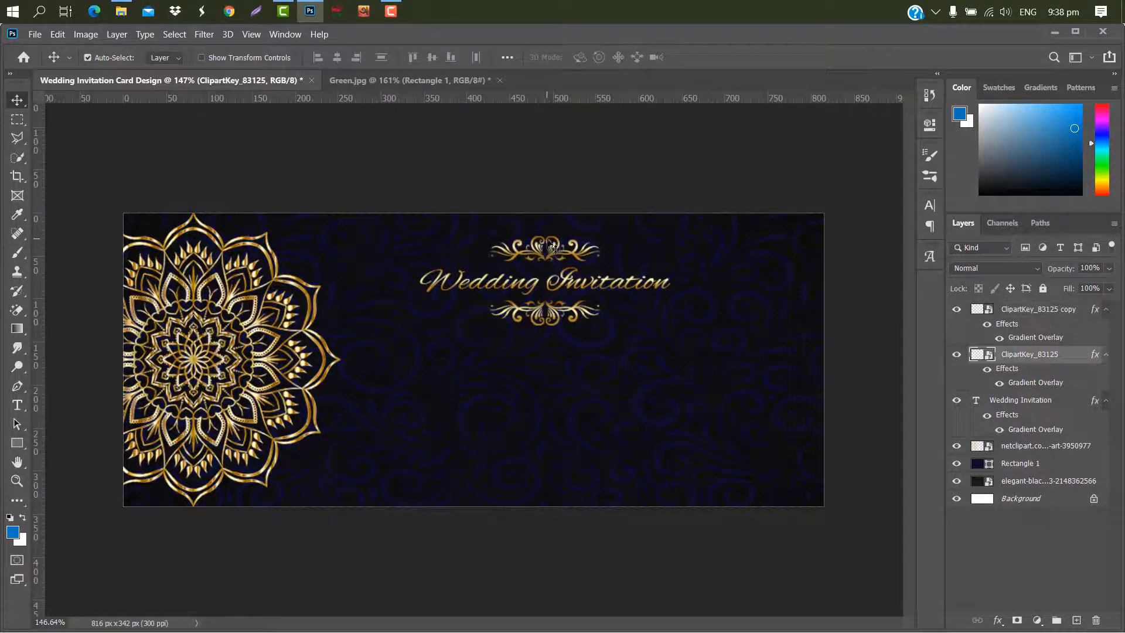
click(555, 250)
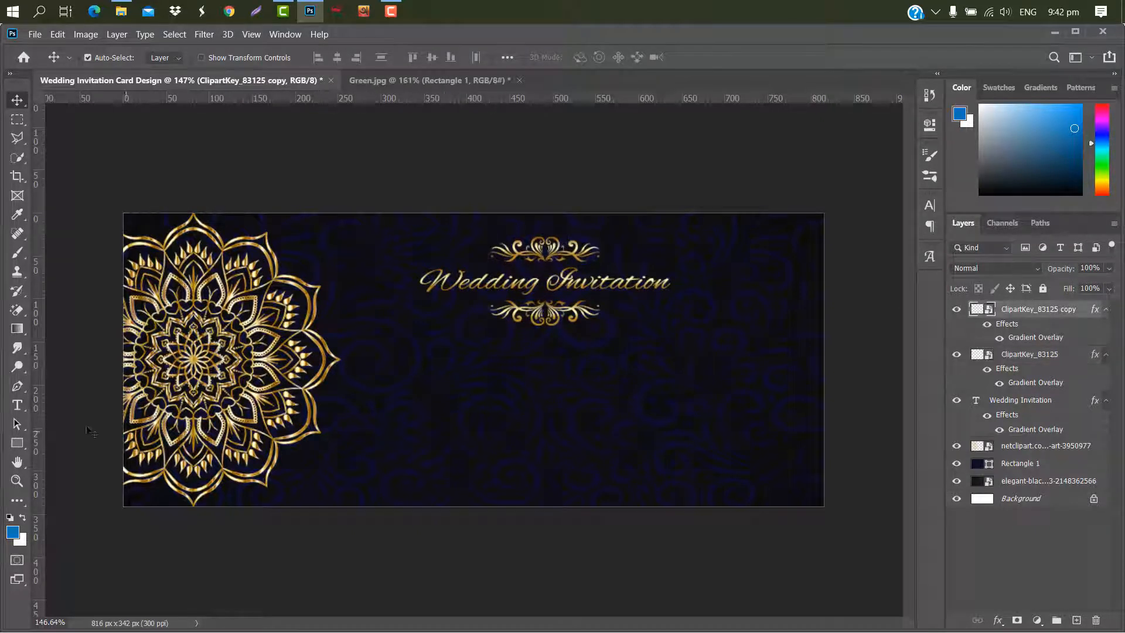
click(15, 406)
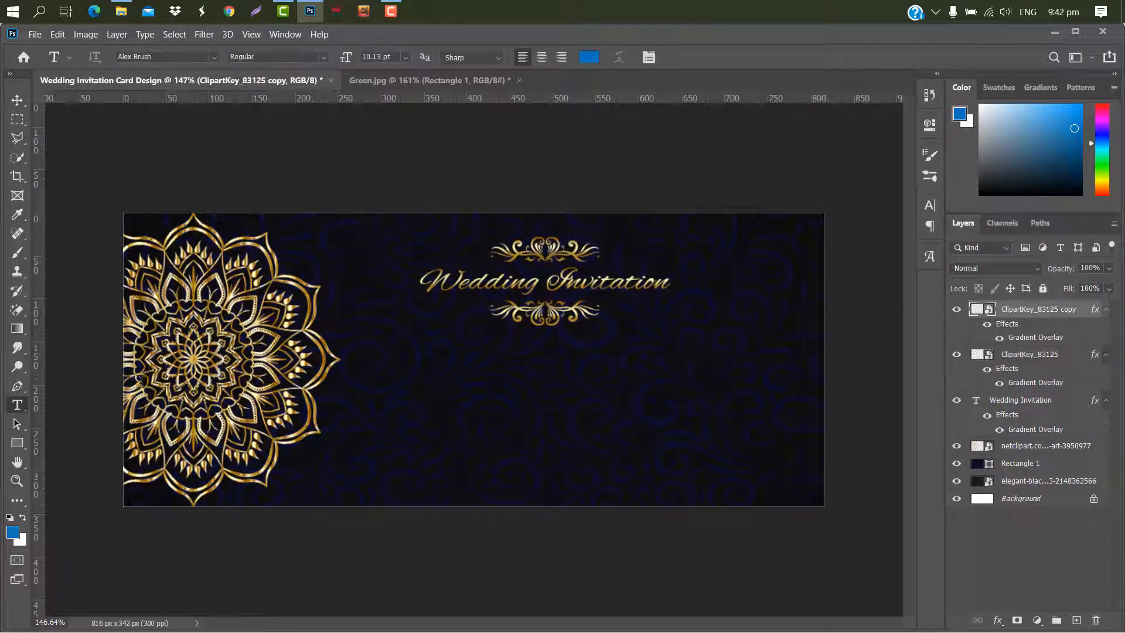
click(368, 360)
key(BackSpace)
text(Jac)
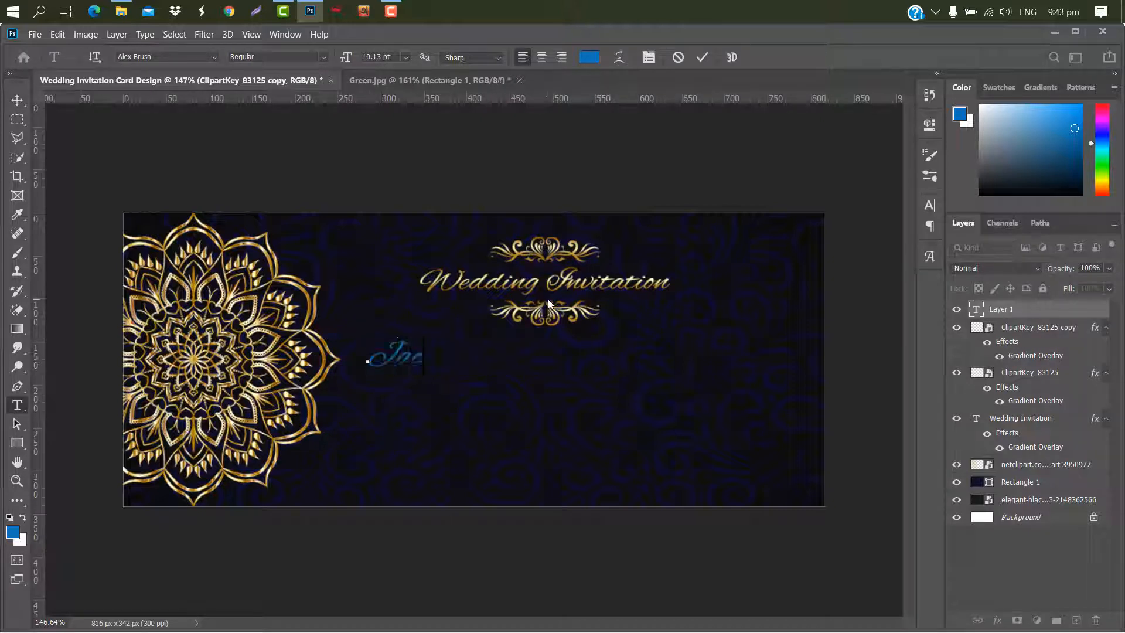
text(k & R)
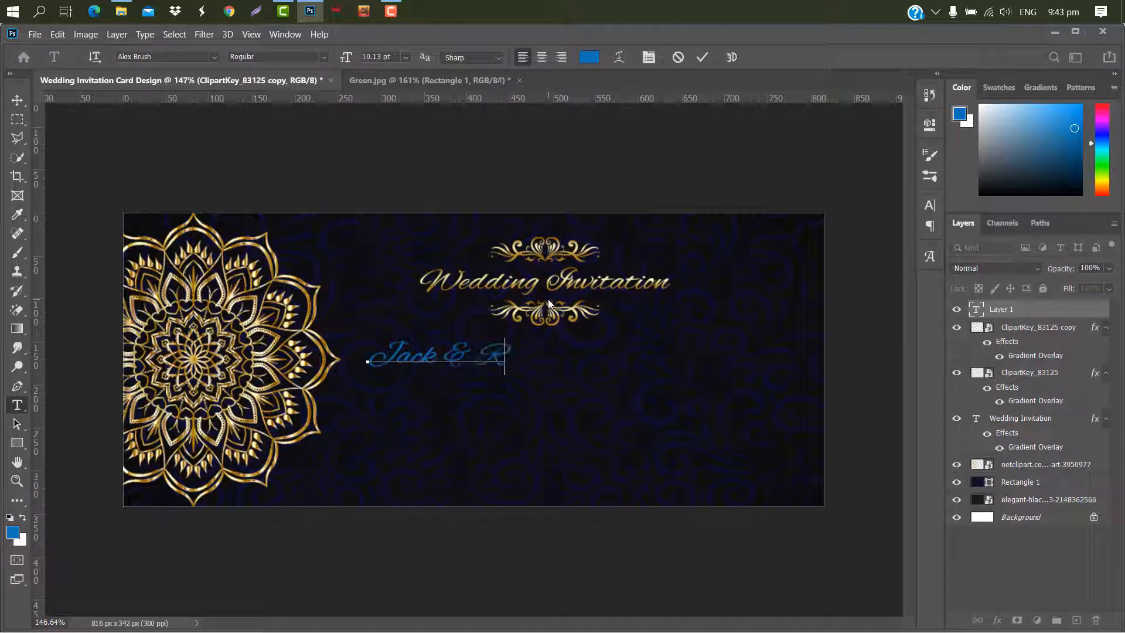
text(ose)
click(702, 57)
- Change the names' font to Beautiful ES
click(930, 205)
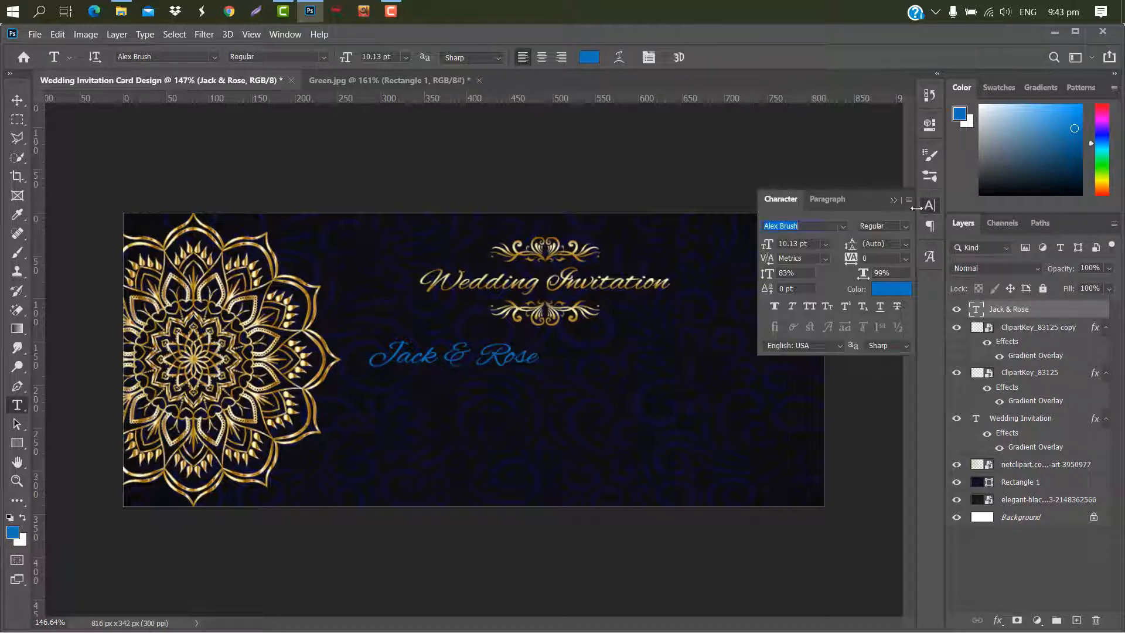
click(843, 227)
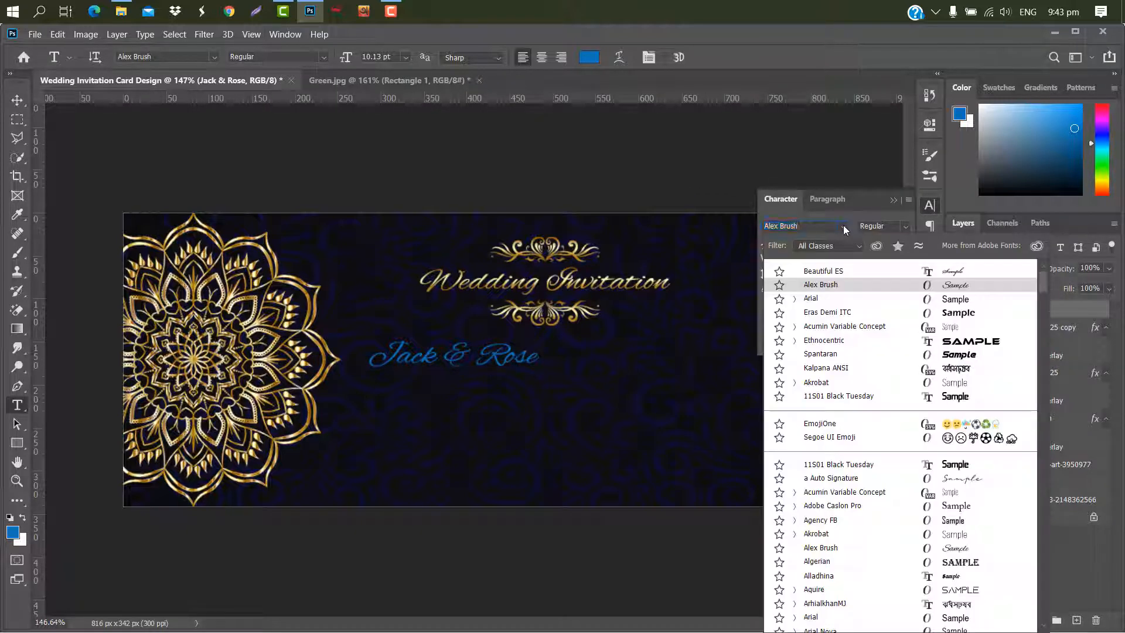
click(827, 271)
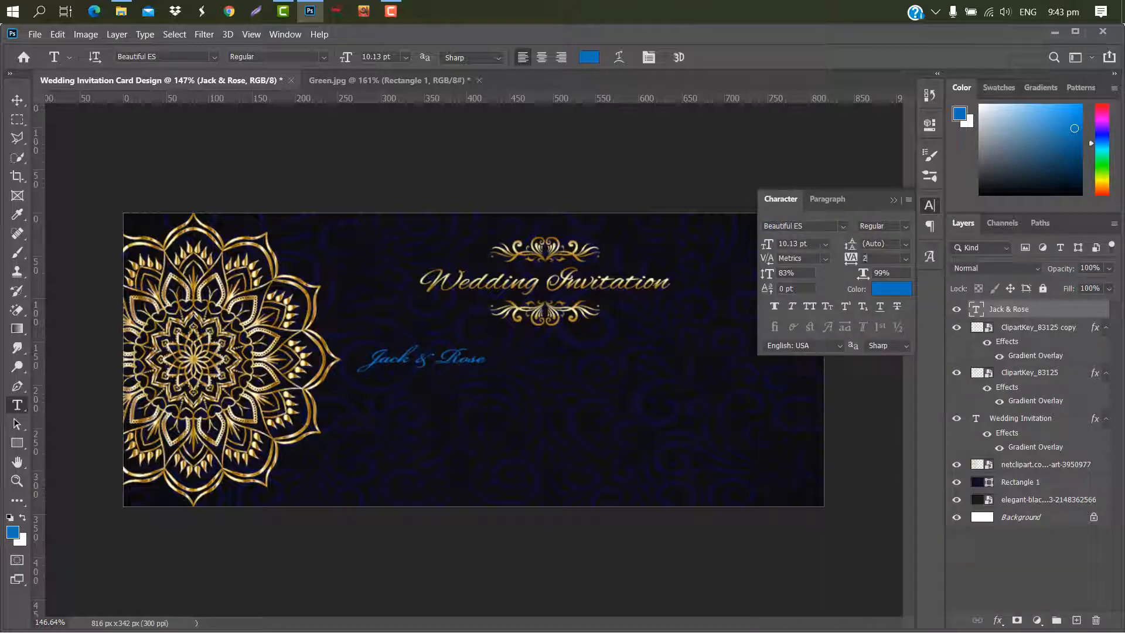
- Scale the names up to about 316% so they span the card's centre
click(894, 200)
key(ctrl+t)
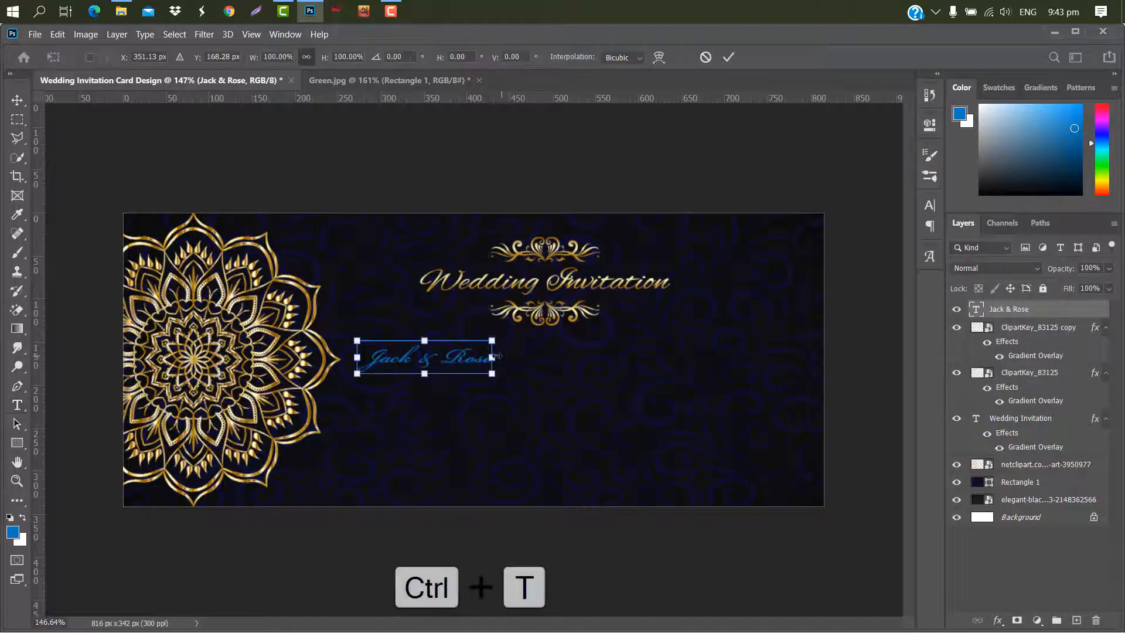
drag(519, 356, 782, 360)
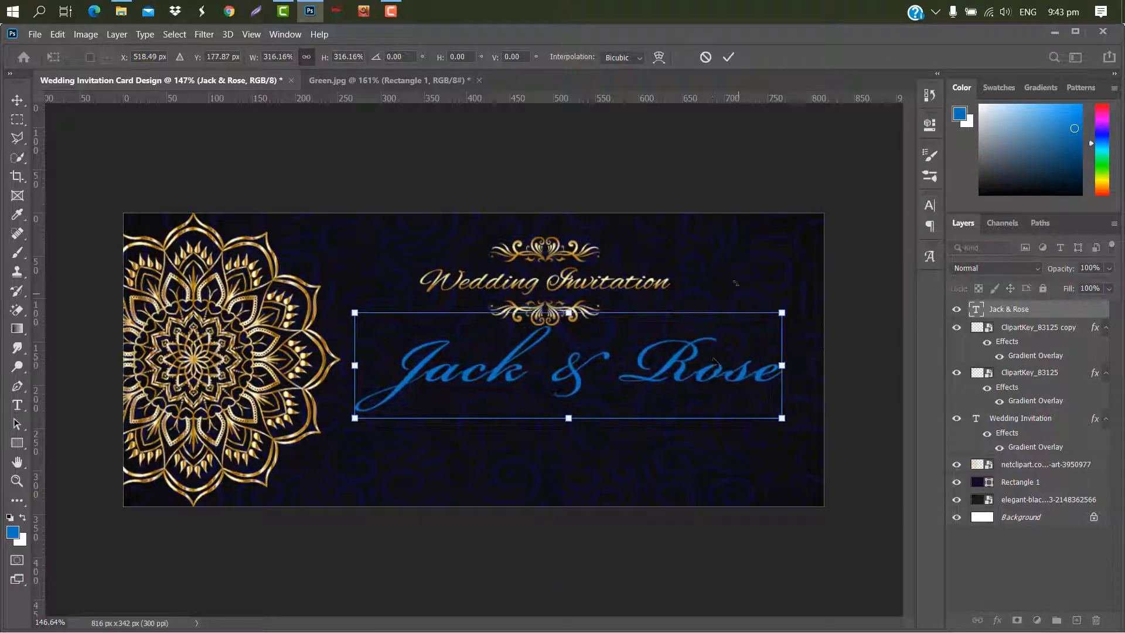
click(733, 62)
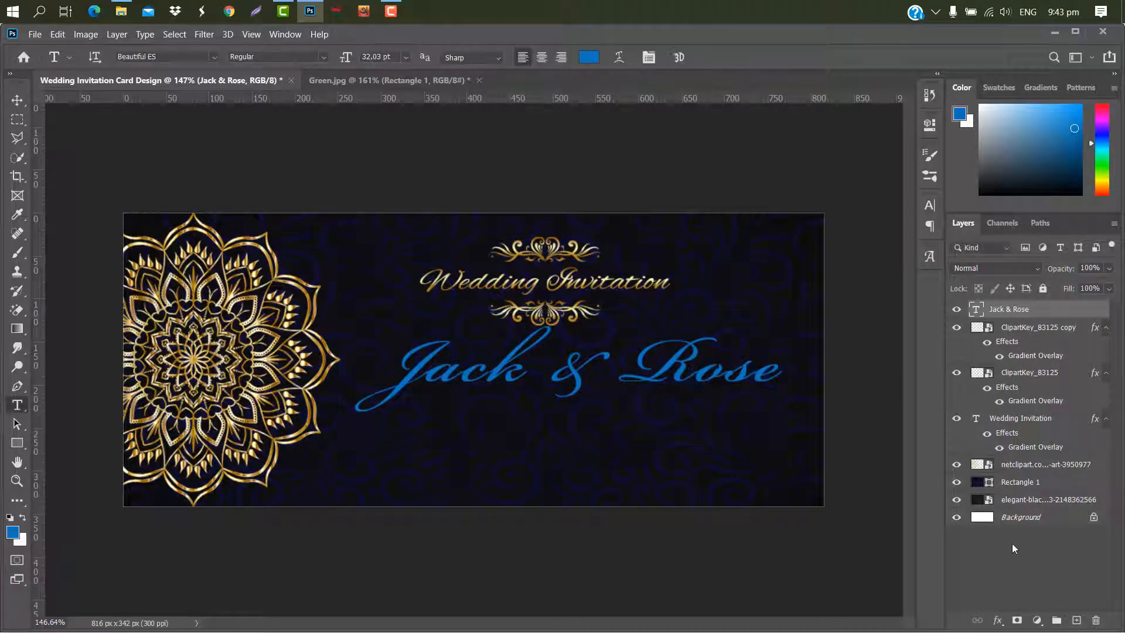
- Add a gold gradient overlay to the names, moving the gradient's colour stops to 40% and 70%
double_click(1083, 315)
drag(684, 52, 902, 51)
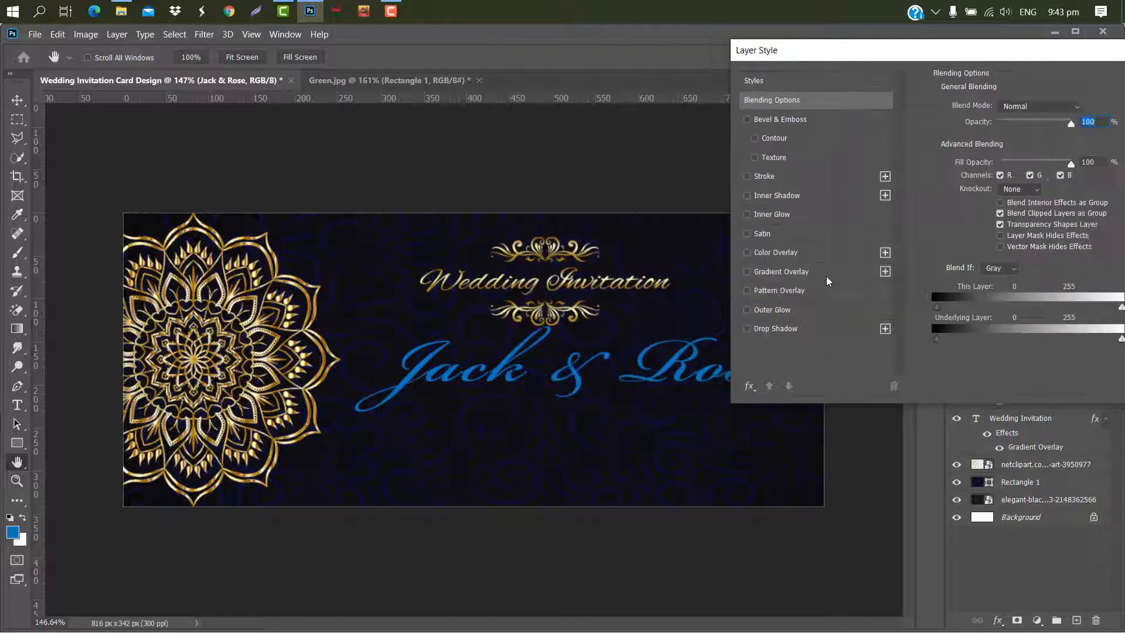
click(826, 274)
click(1029, 143)
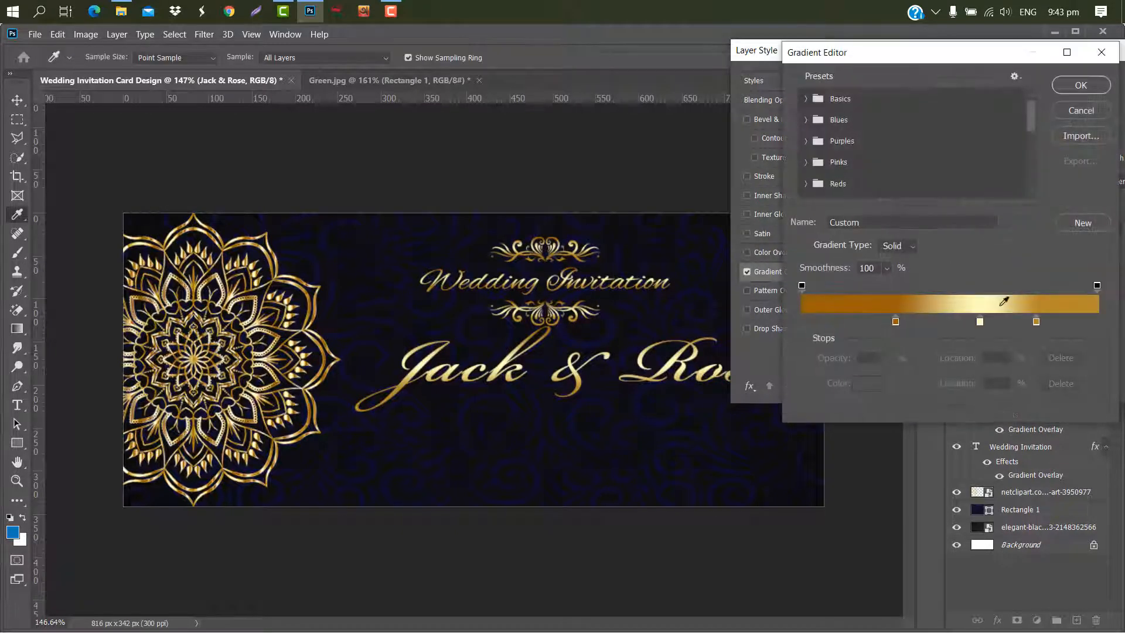
click(896, 321)
drag(896, 321, 920, 321)
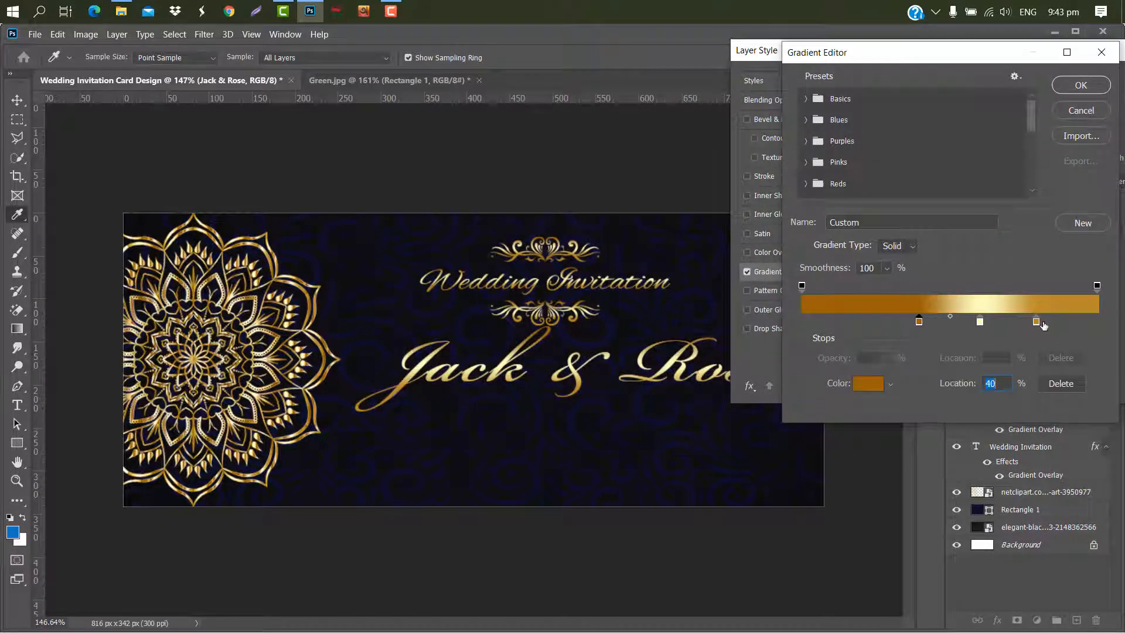
drag(1037, 322, 1009, 321)
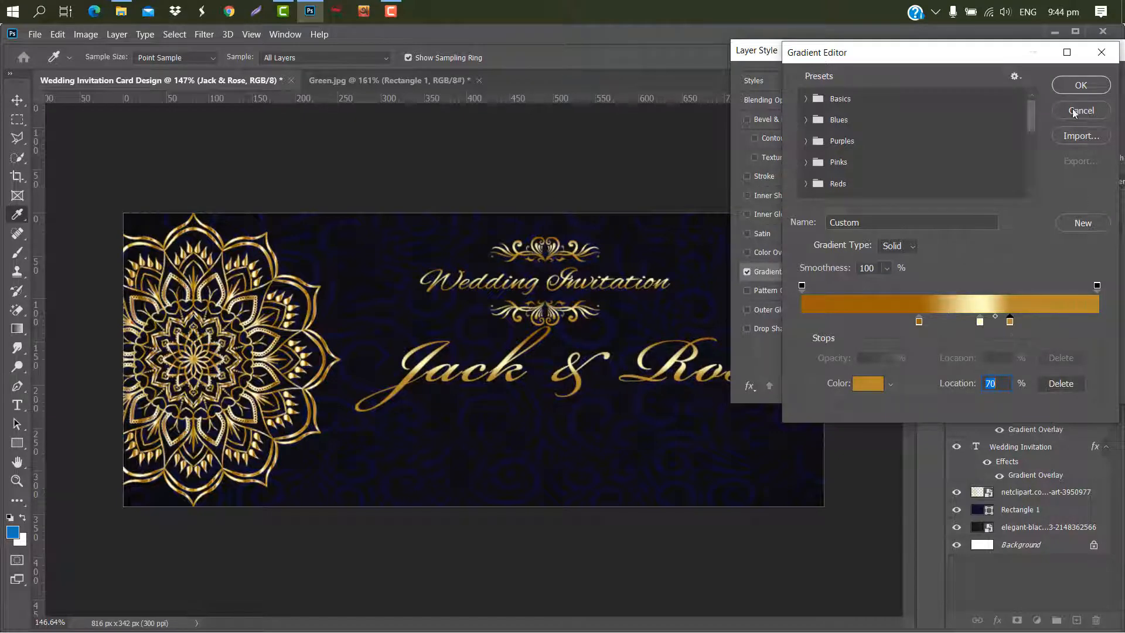
click(1081, 86)
drag(982, 53, 856, 55)
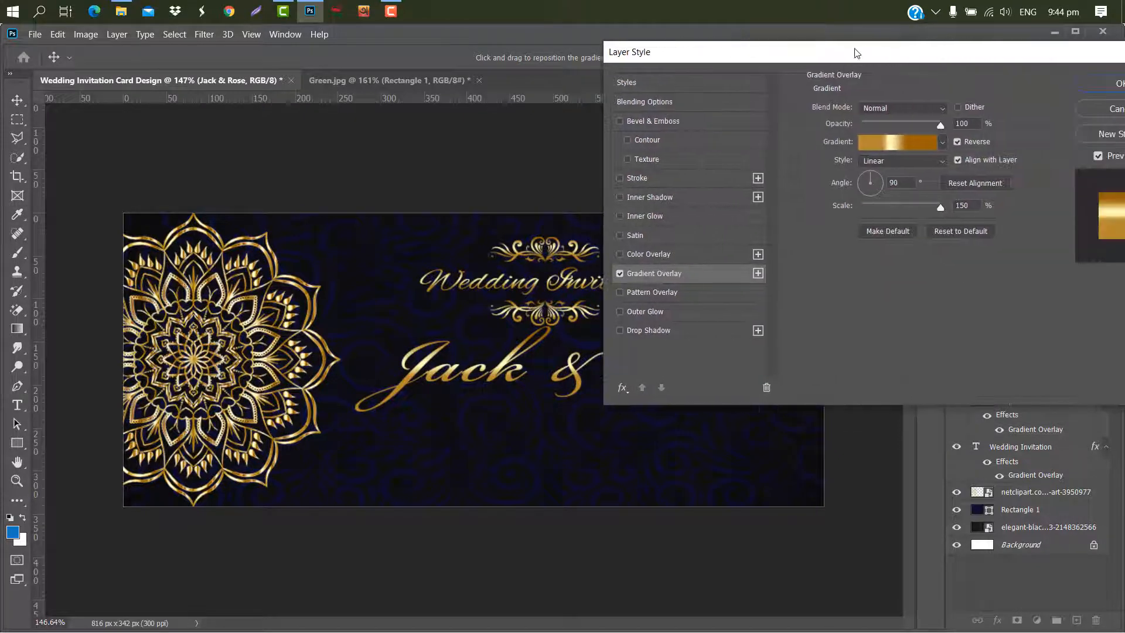
click(1107, 84)
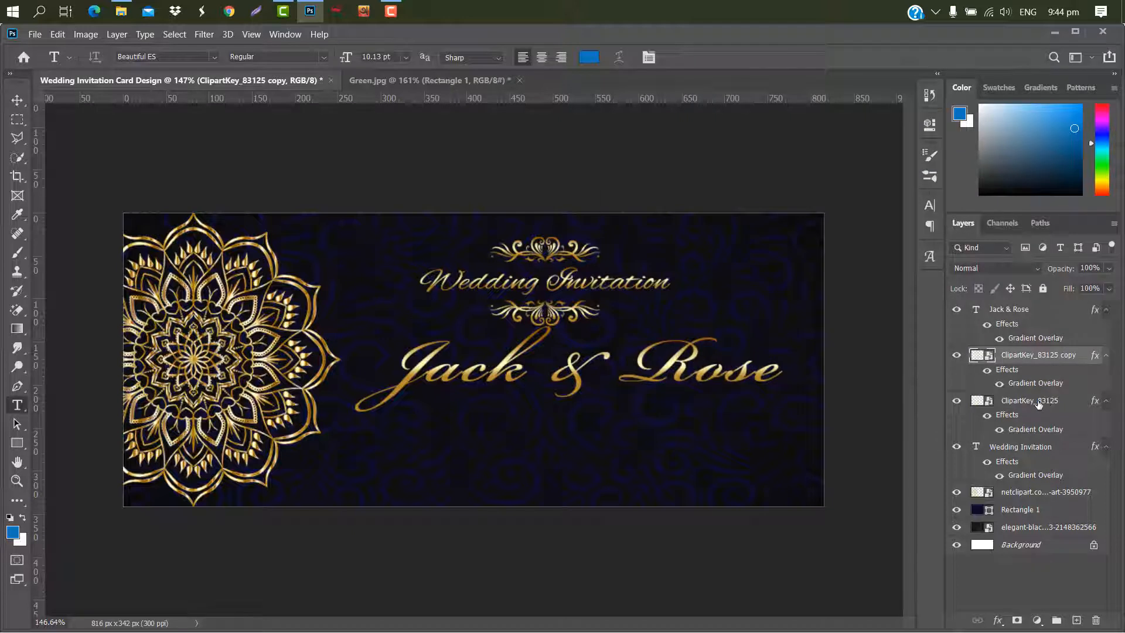
- Move the title and its two ornaments higher and scale the group to about 108%
click(1037, 447)
key(ctrl+t)
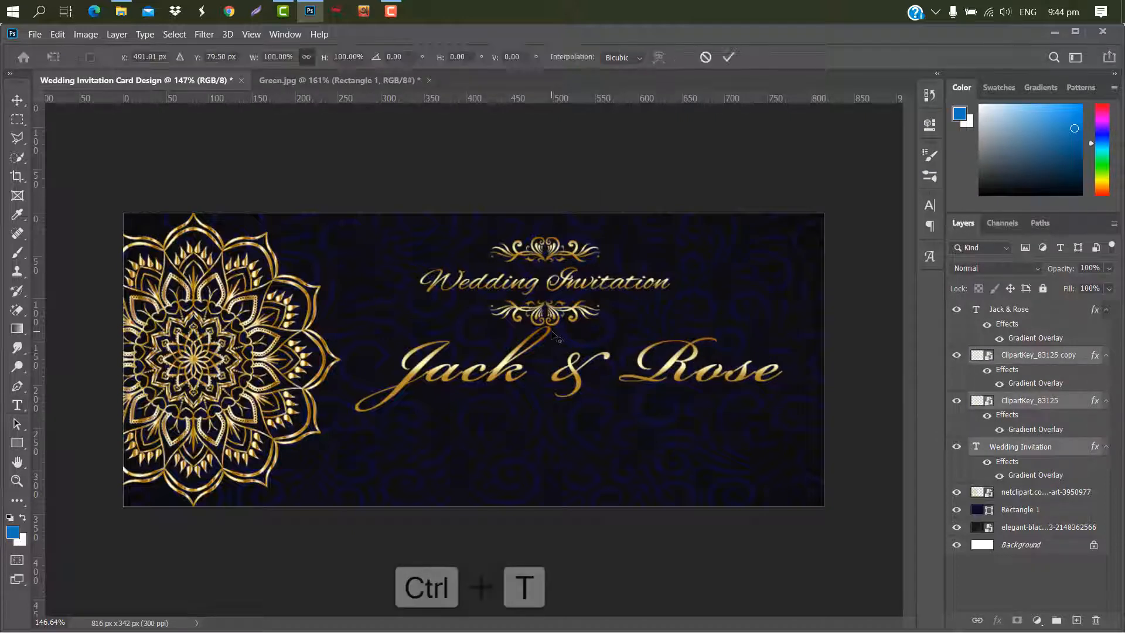
drag(673, 279, 564, 256)
click(729, 58)
drag(666, 356, 649, 348)
key(ctrl+t)
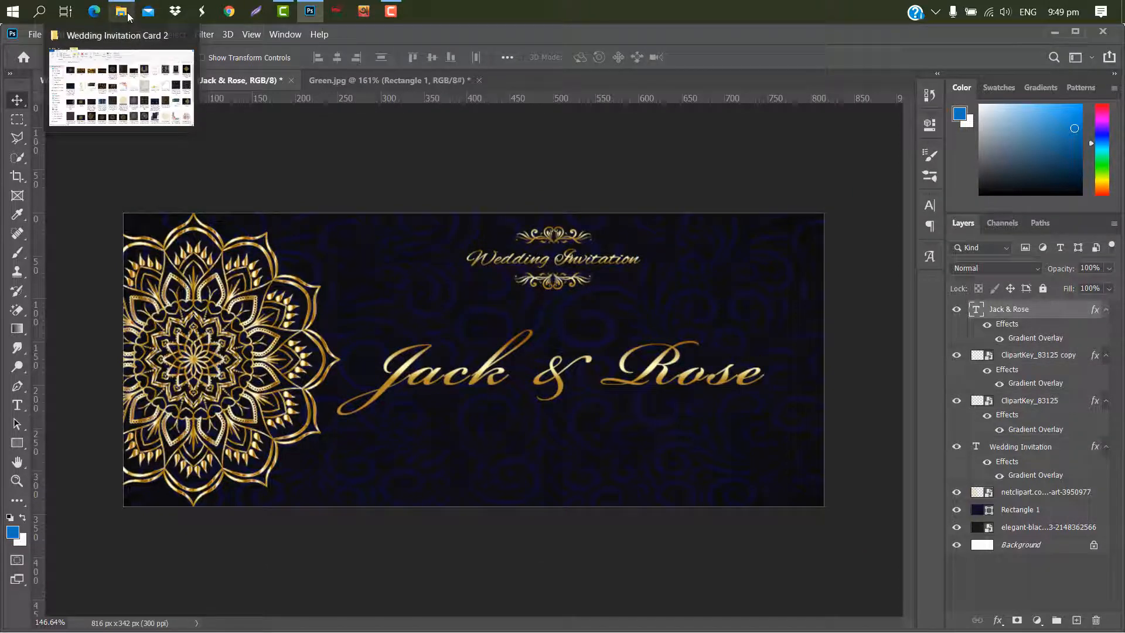
- Place ClipartKey_646311 from the Wedding Invitation Card 2 folder and flip it horizontally
click(128, 15)
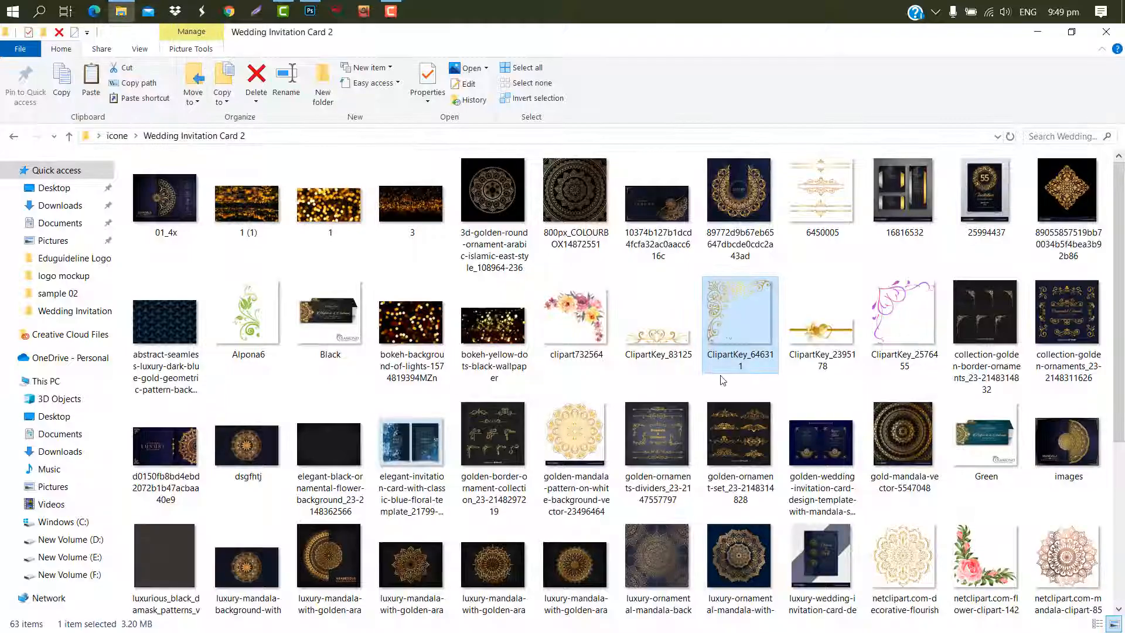
mouse_move(734, 304)
mouse_down()
mouse_move(516, 193)
mouse_move(328, 65)
mouse_move(313, 20)
mouse_move(729, 320)
mouse_up()
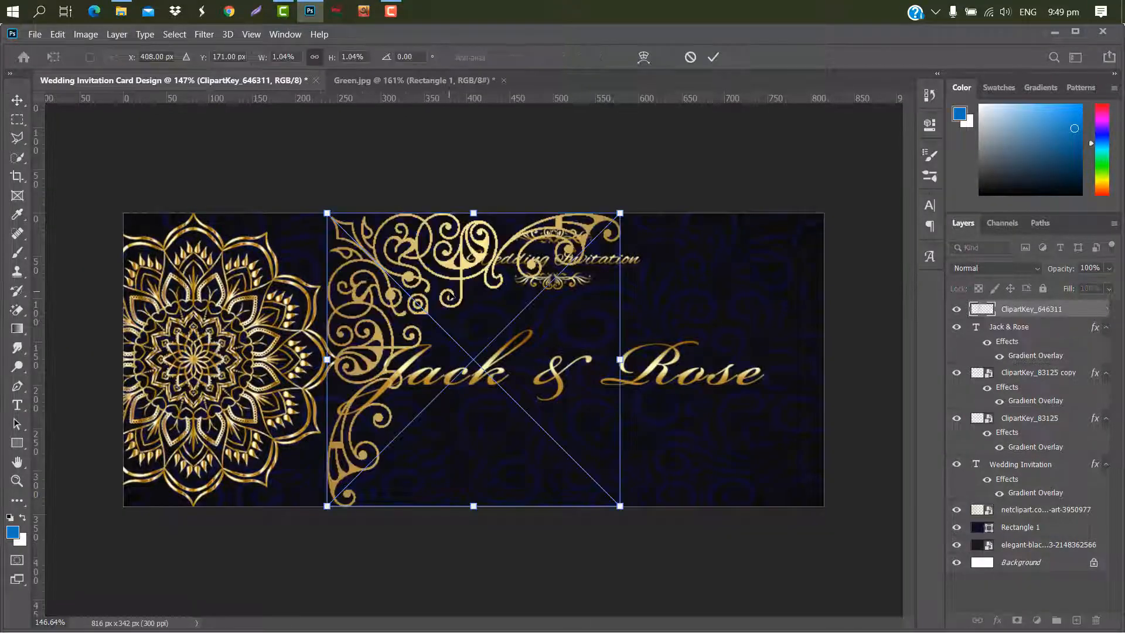
right_click(451, 296)
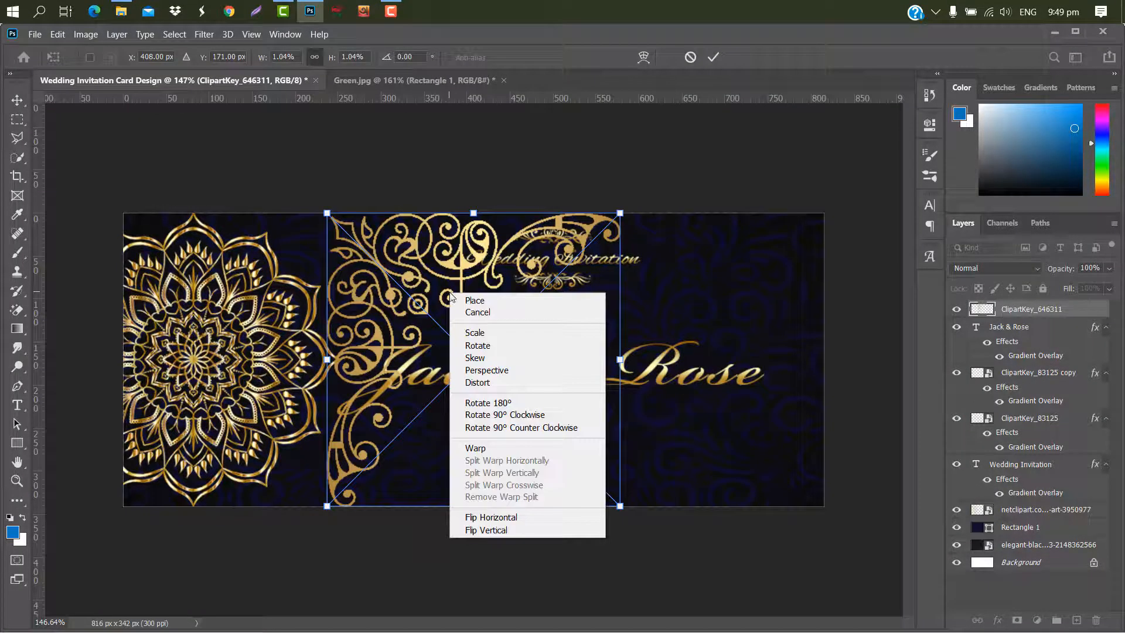
click(521, 517)
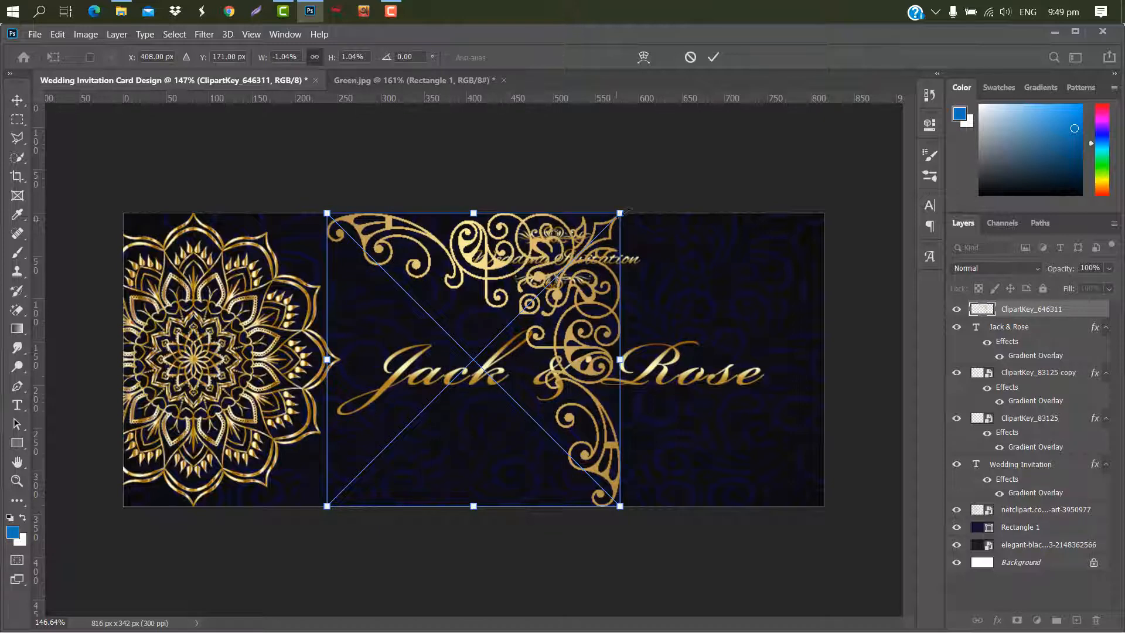
- Scale the corner ornament down and position it in the card's upper-right corner
drag(624, 209, 433, 399)
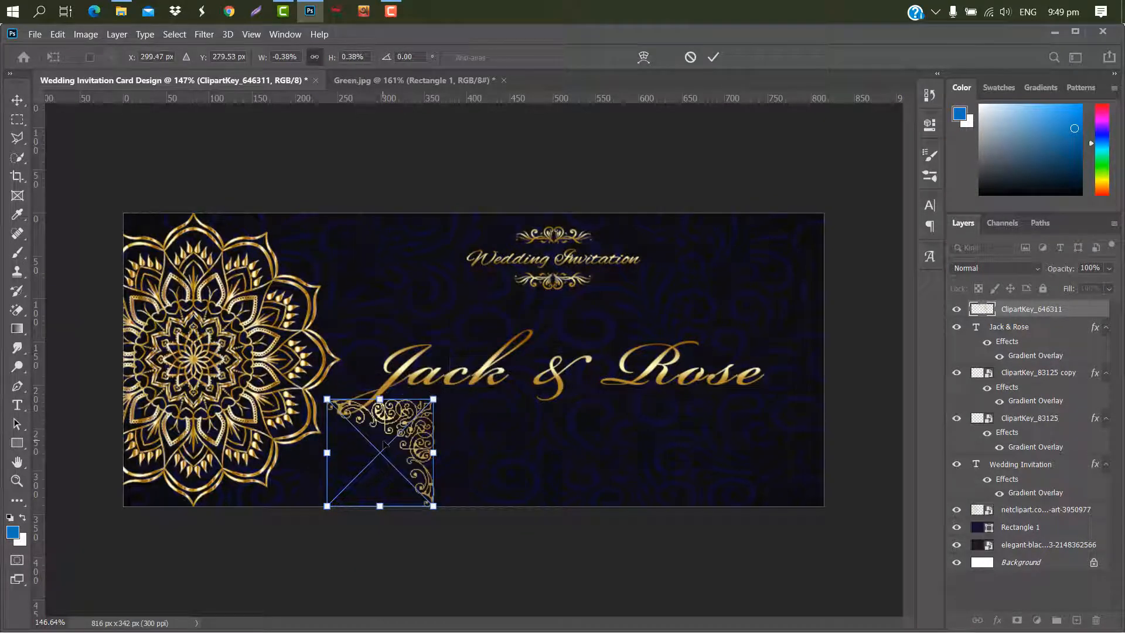
drag(384, 445, 759, 265)
drag(702, 325, 749, 296)
click(713, 57)
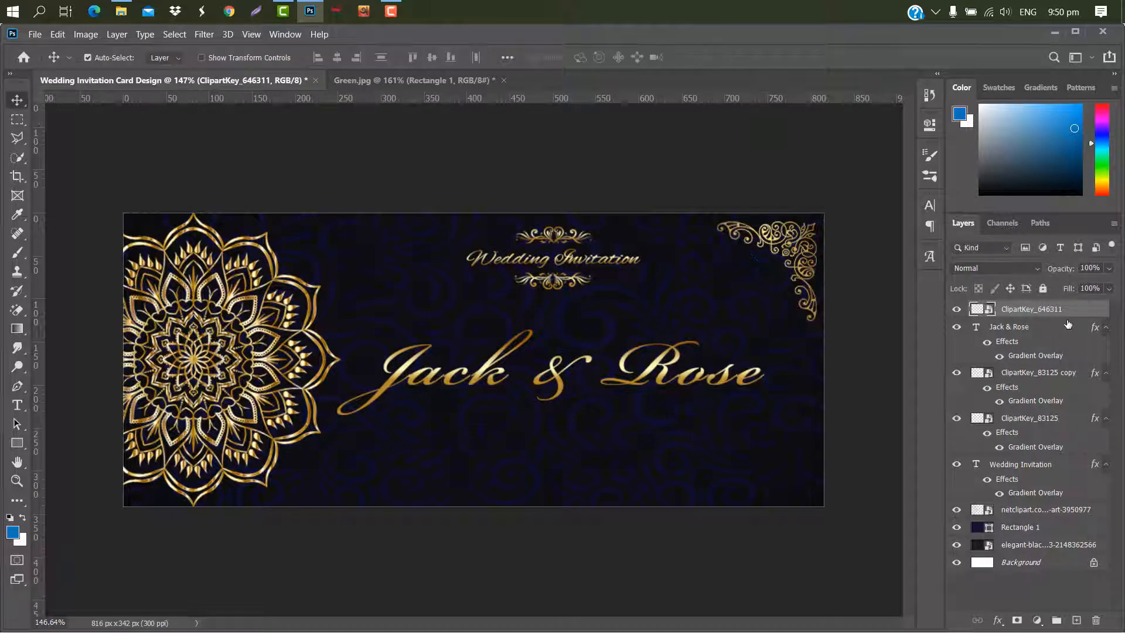
- Add a gradient overlay to the corner ornament with an angle of 138°
double_click(1093, 309)
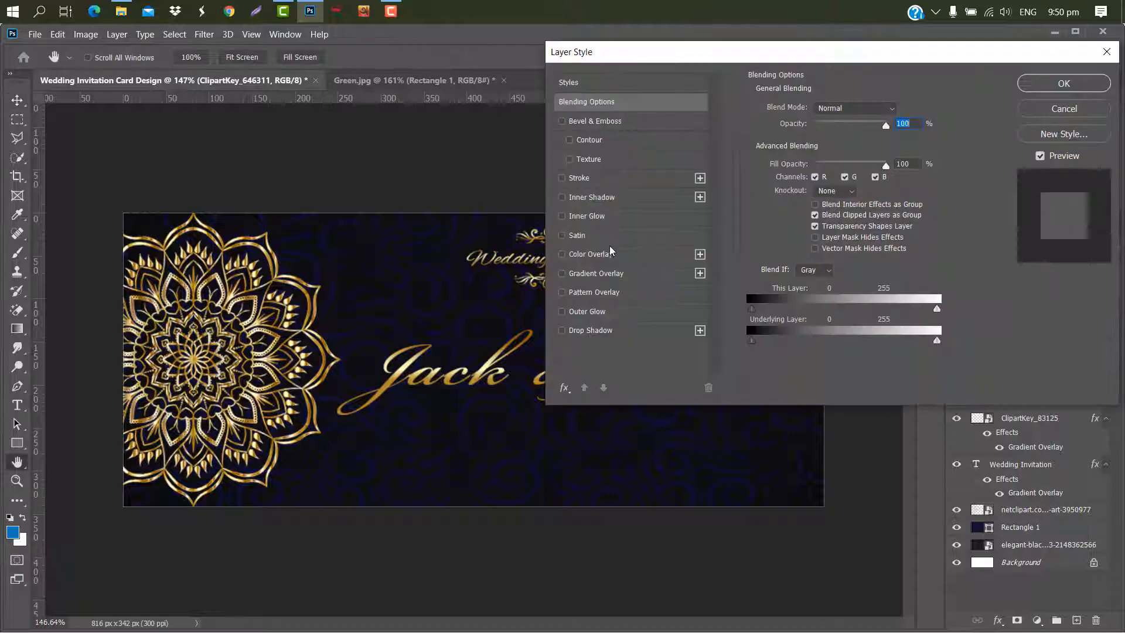
drag(687, 69, 984, 93)
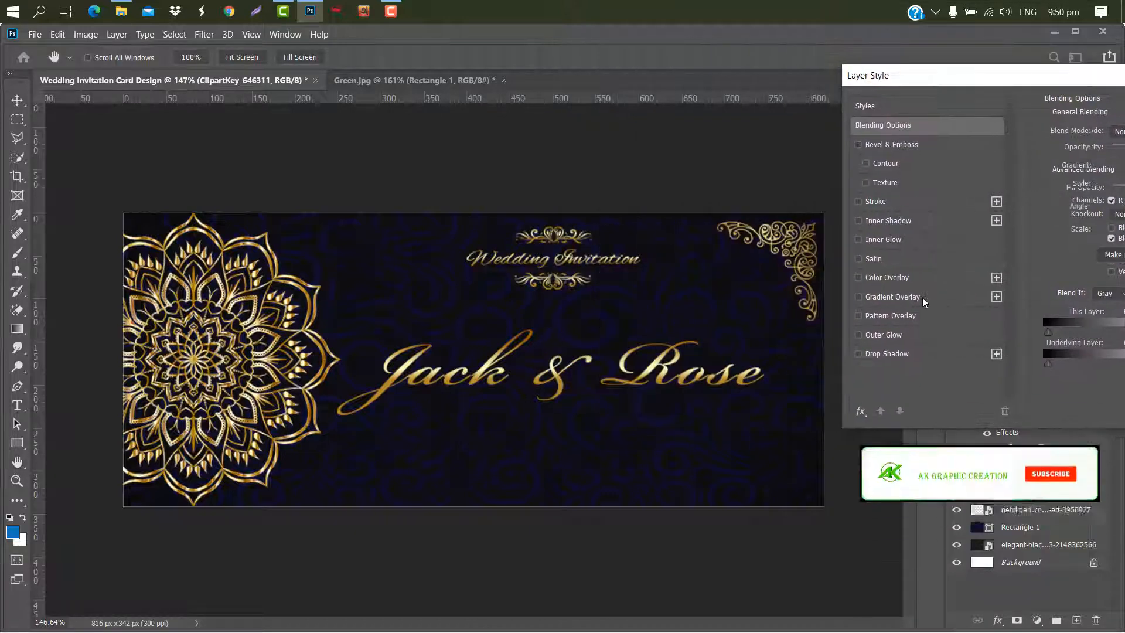
click(922, 297)
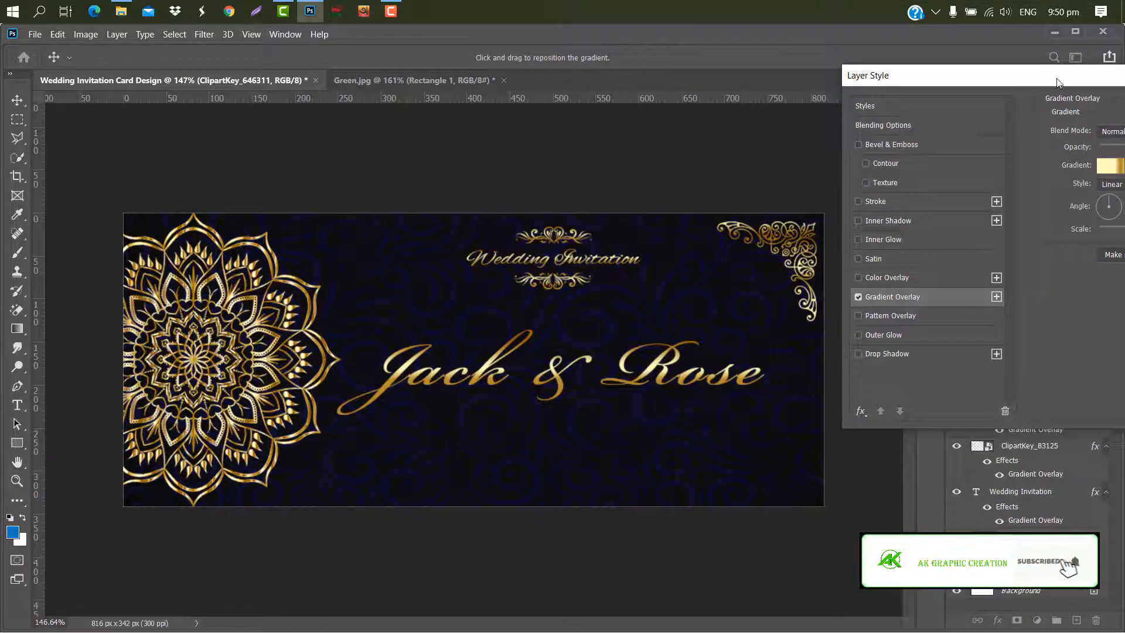
drag(1049, 80, 328, 80)
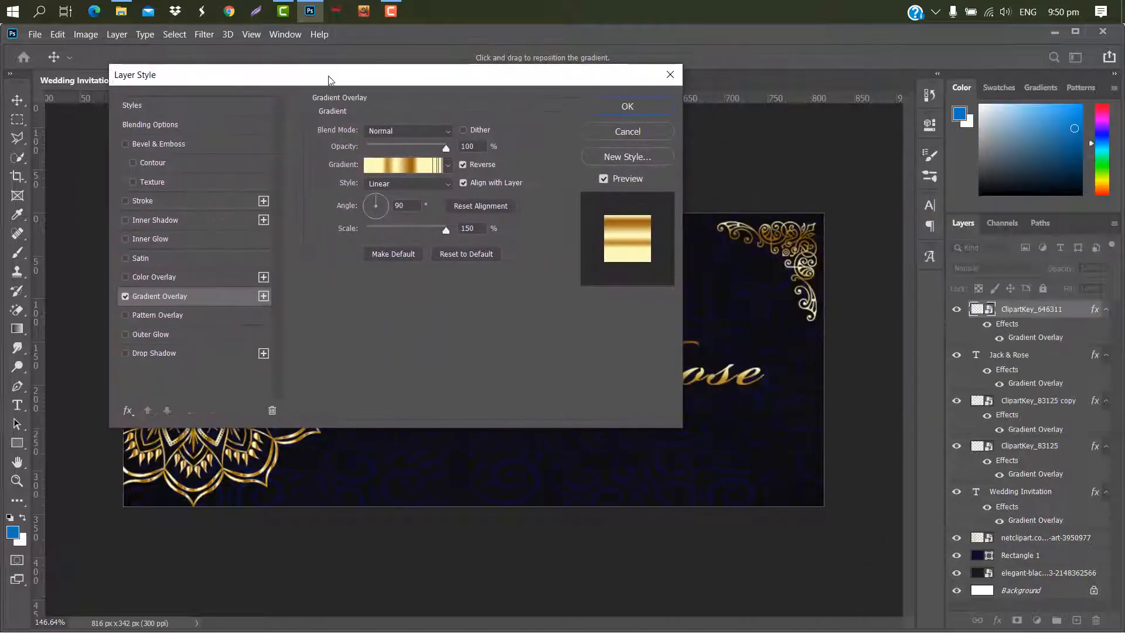
click(382, 205)
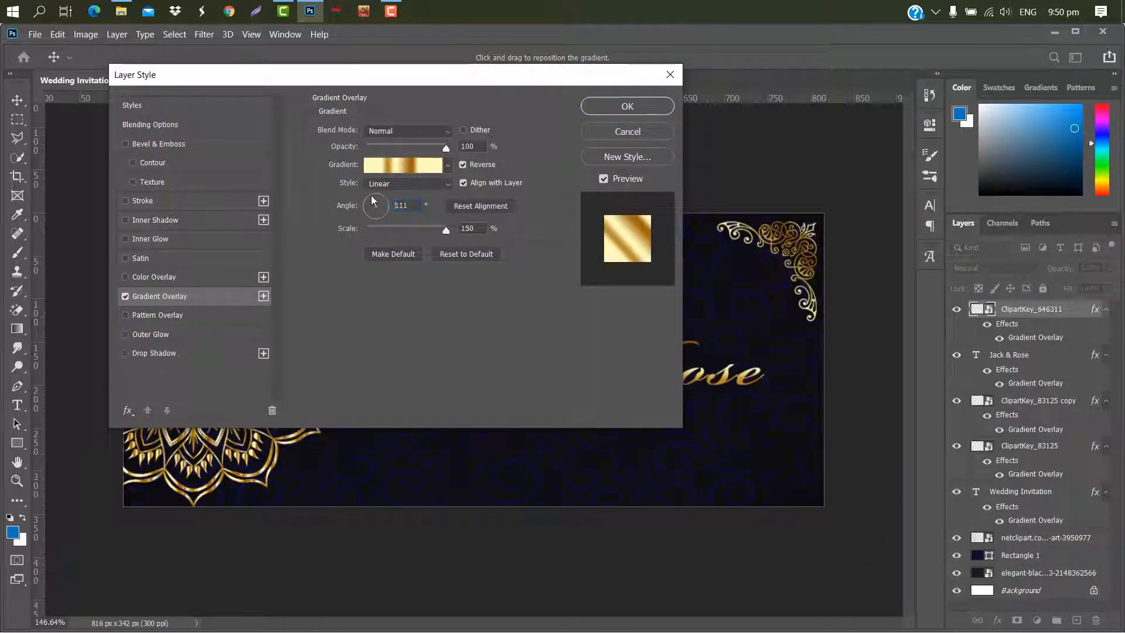
drag(373, 200, 367, 197)
- Inspect each colour stop of the corner ornament's gold gradient overlay and close the layer style
click(416, 167)
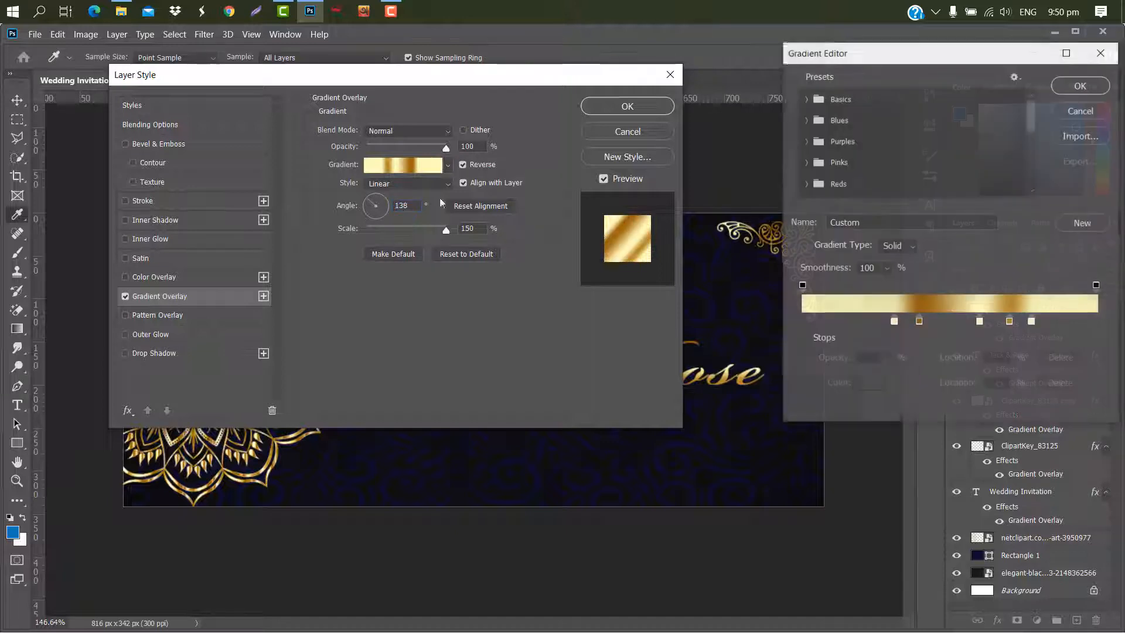
double_click(895, 321)
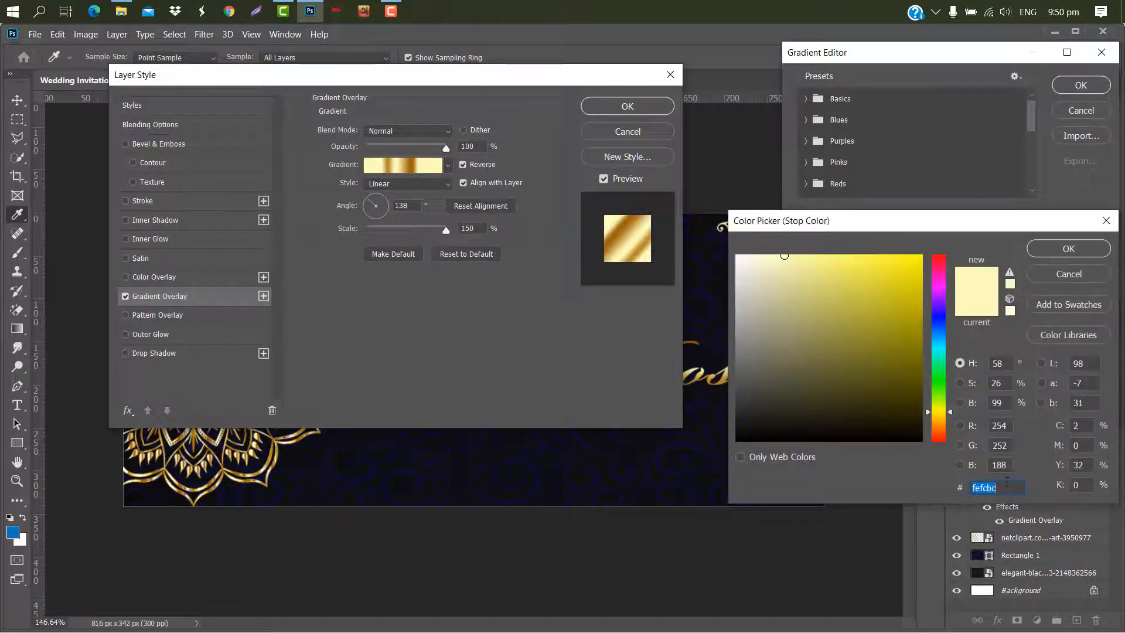
click(998, 487)
click(1067, 249)
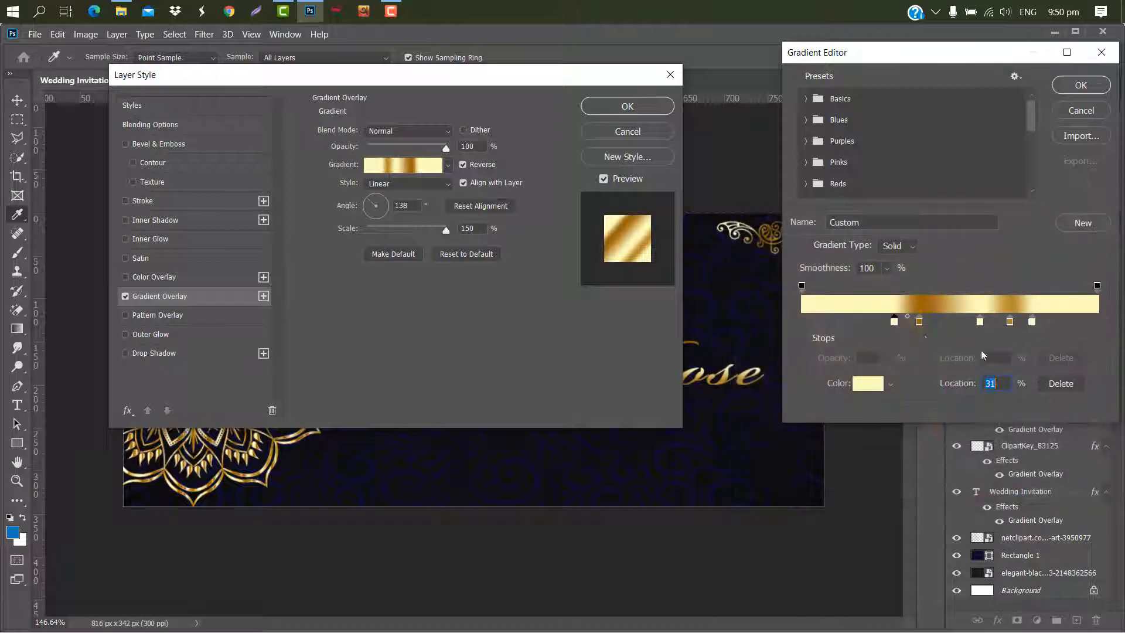
double_click(919, 322)
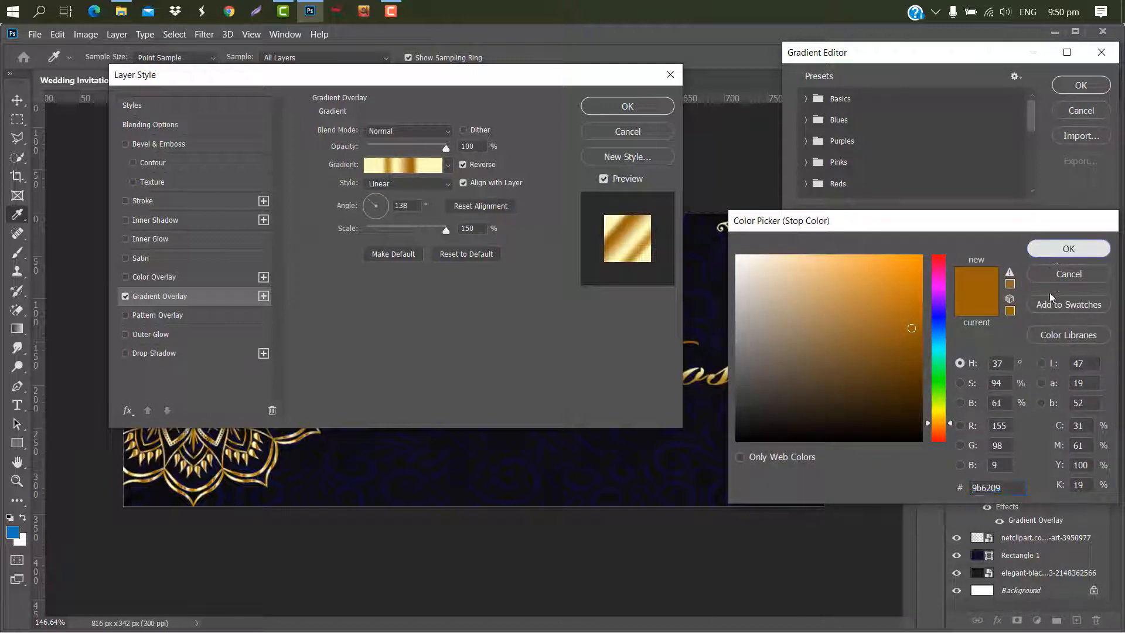
key(Return)
click(979, 322)
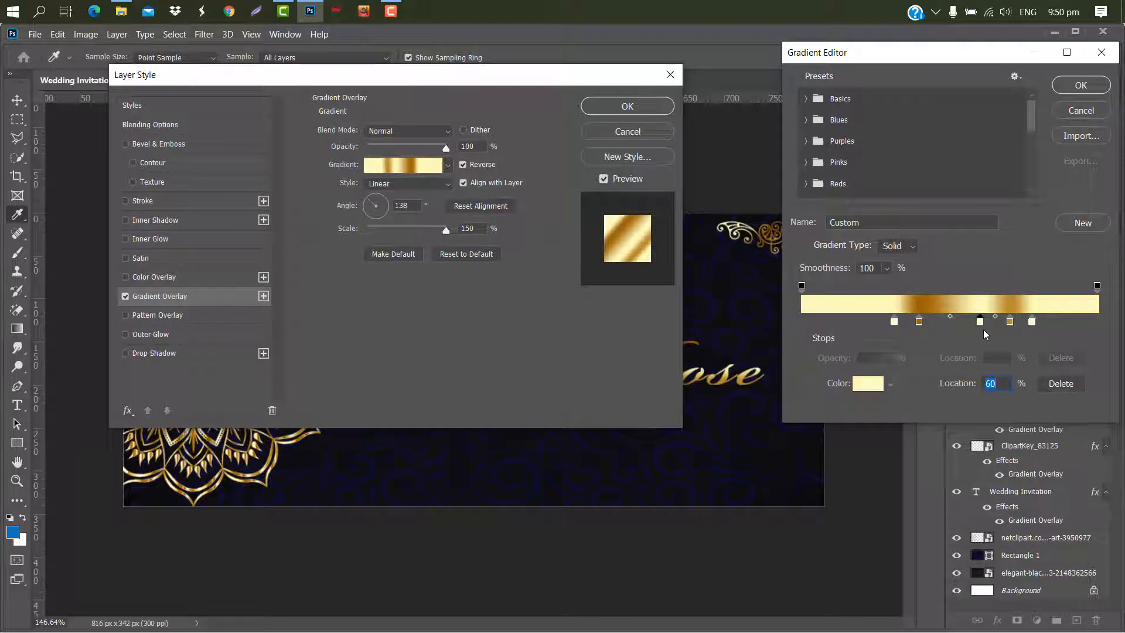
double_click(983, 326)
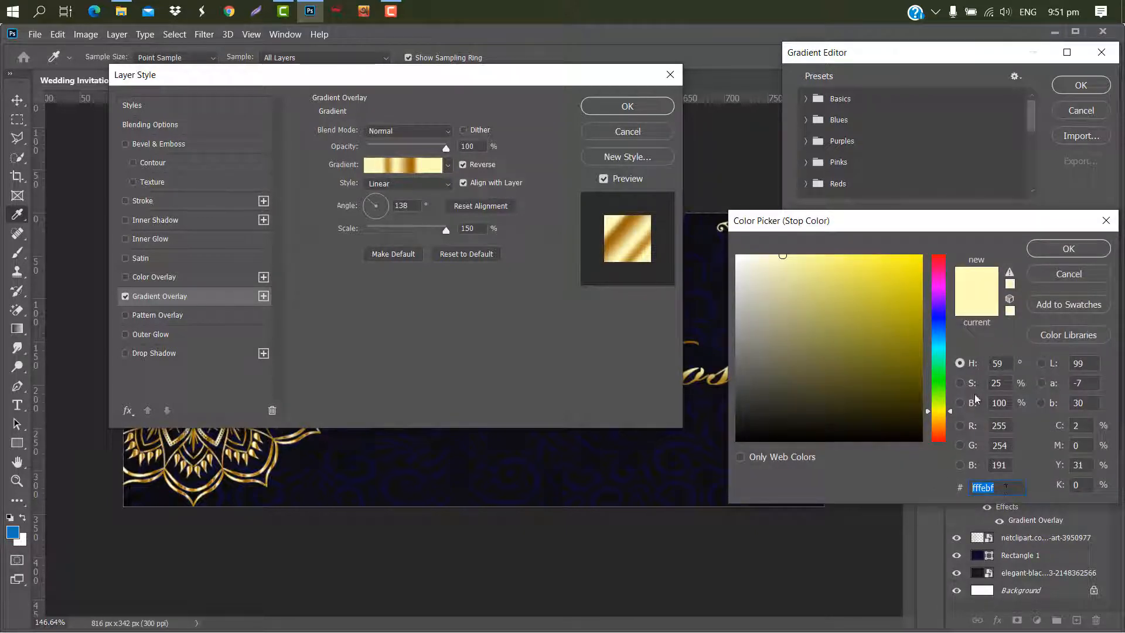
click(1069, 250)
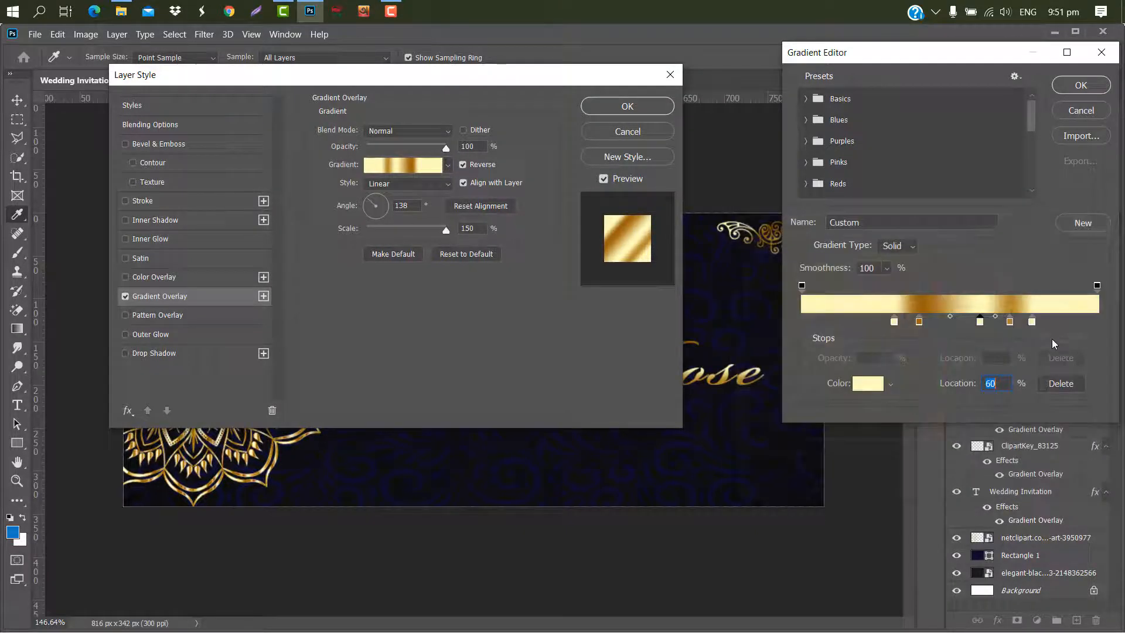
double_click(1011, 322)
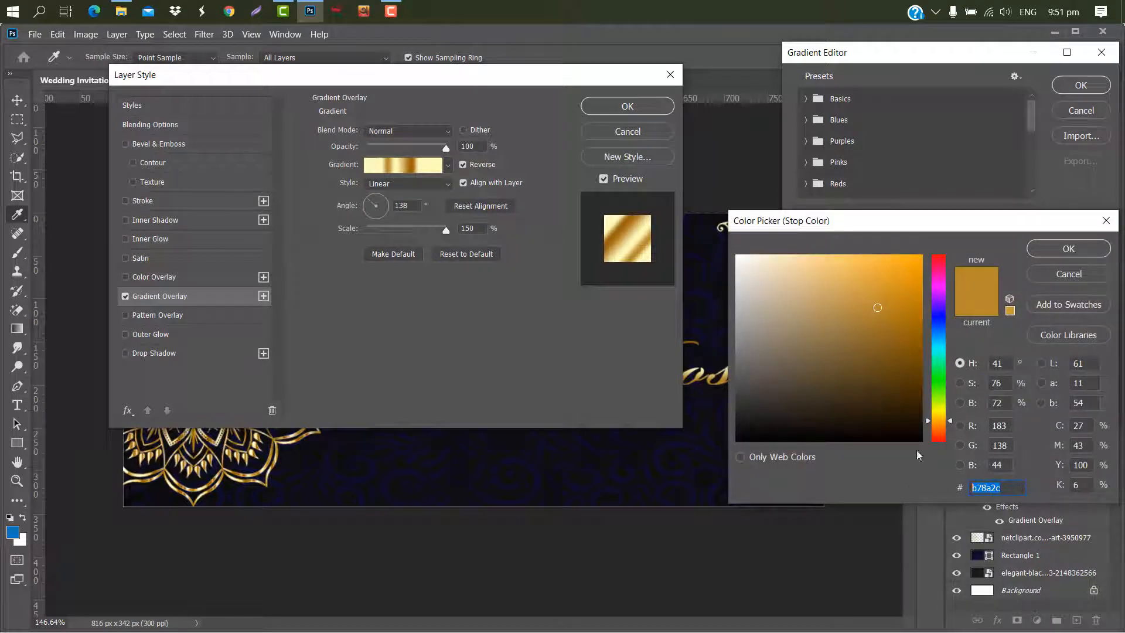
click(1062, 251)
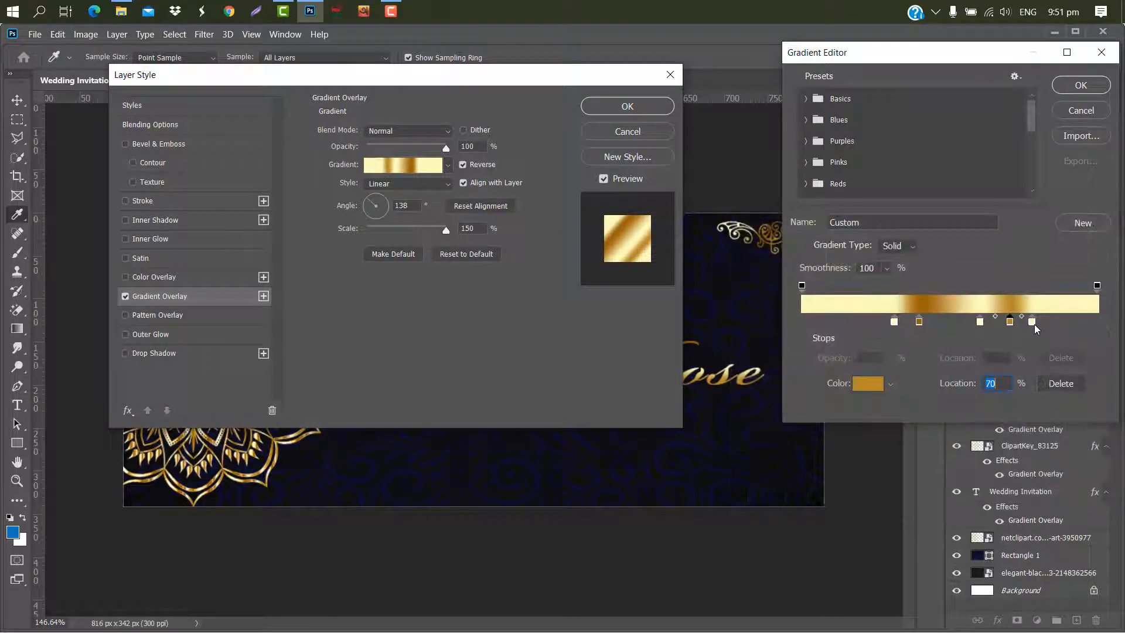
double_click(1034, 323)
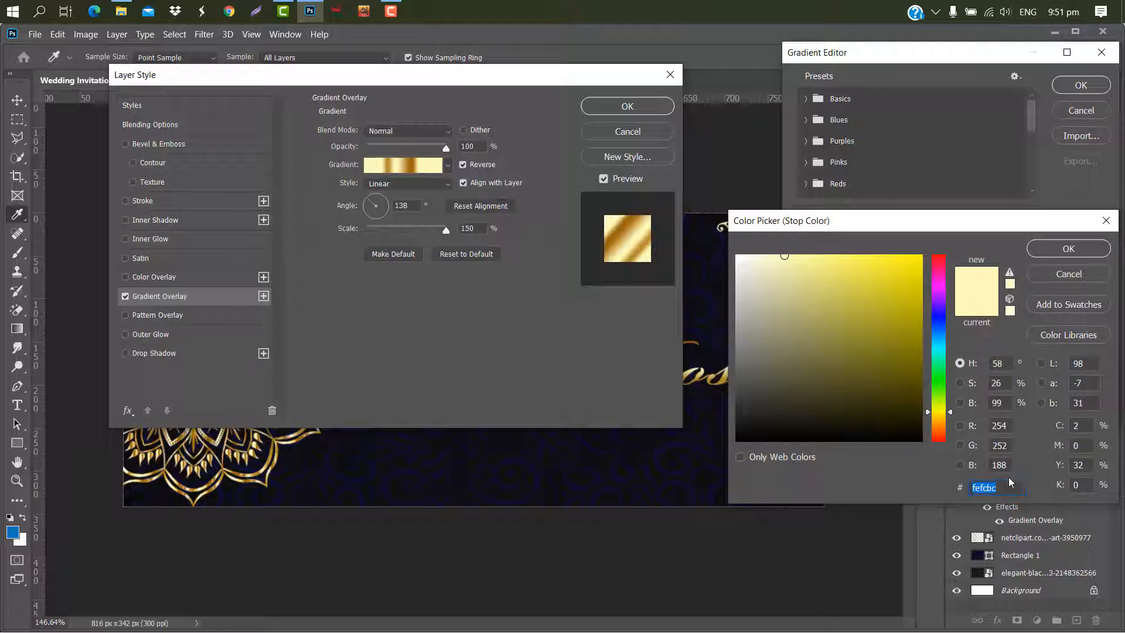
click(1059, 249)
click(1081, 86)
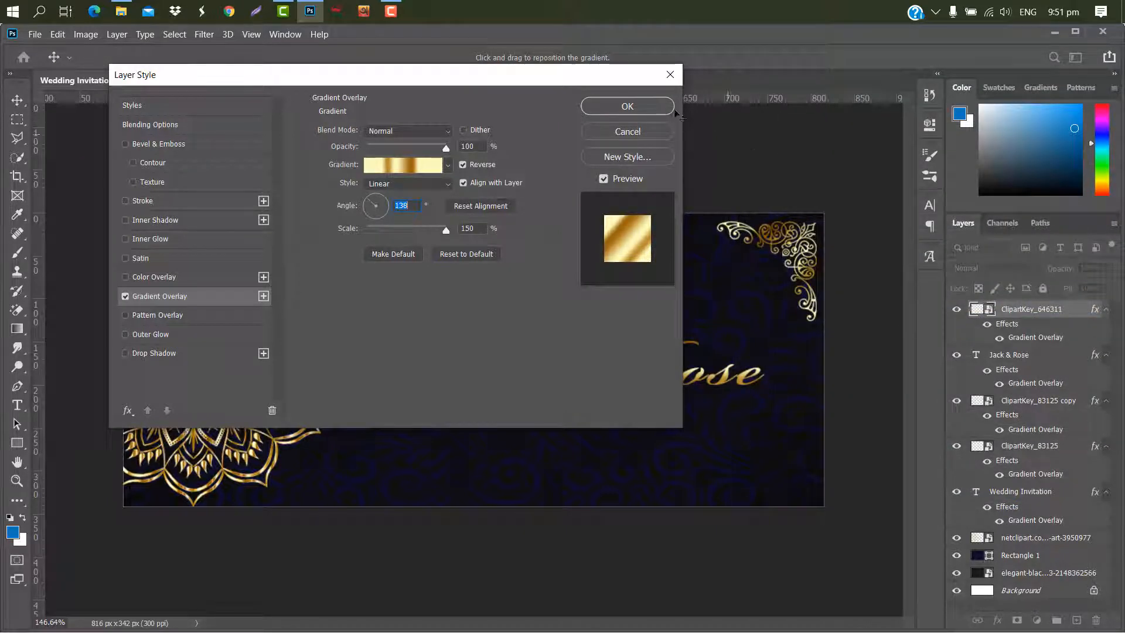
click(646, 104)
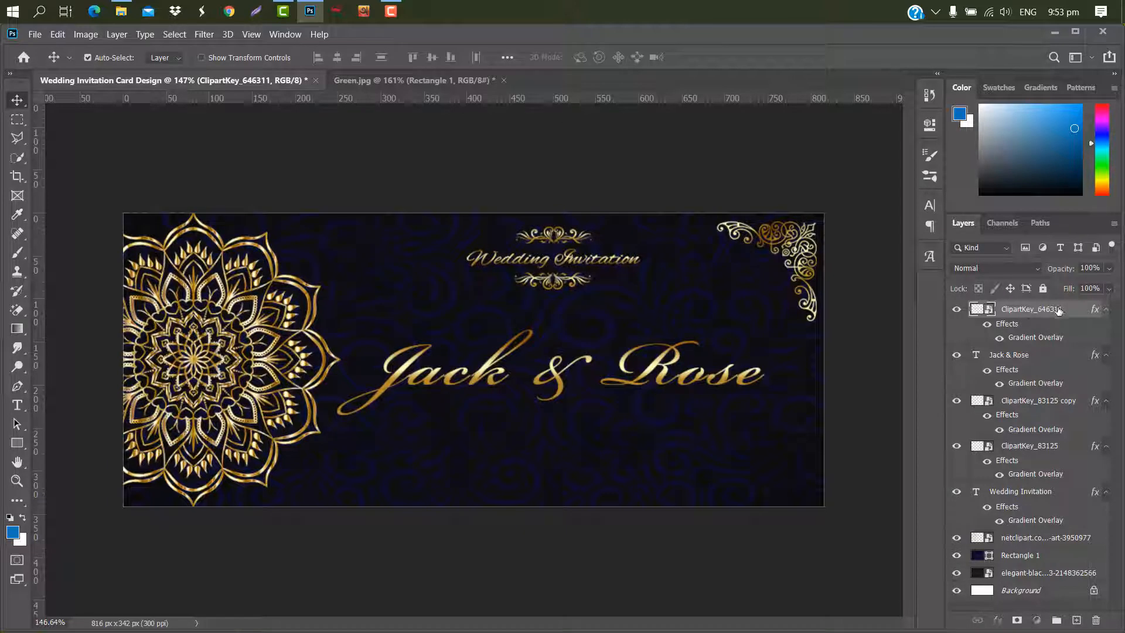
- Duplicate the corner ornament layer and flip the copy horizontally
drag(1058, 311, 1077, 620)
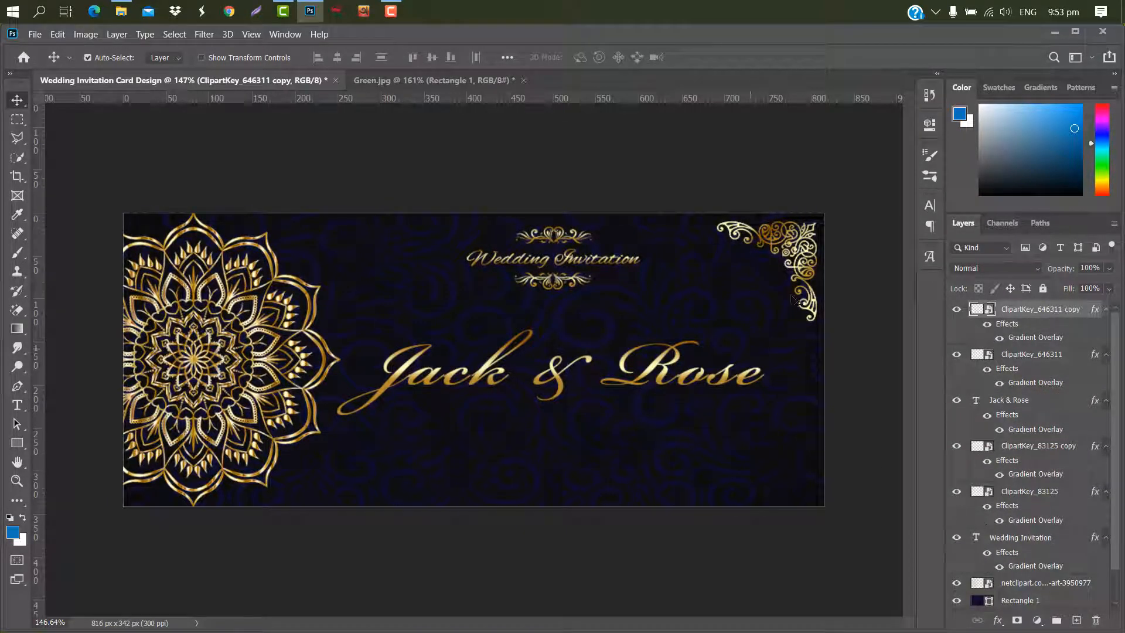
key(ctrl+t)
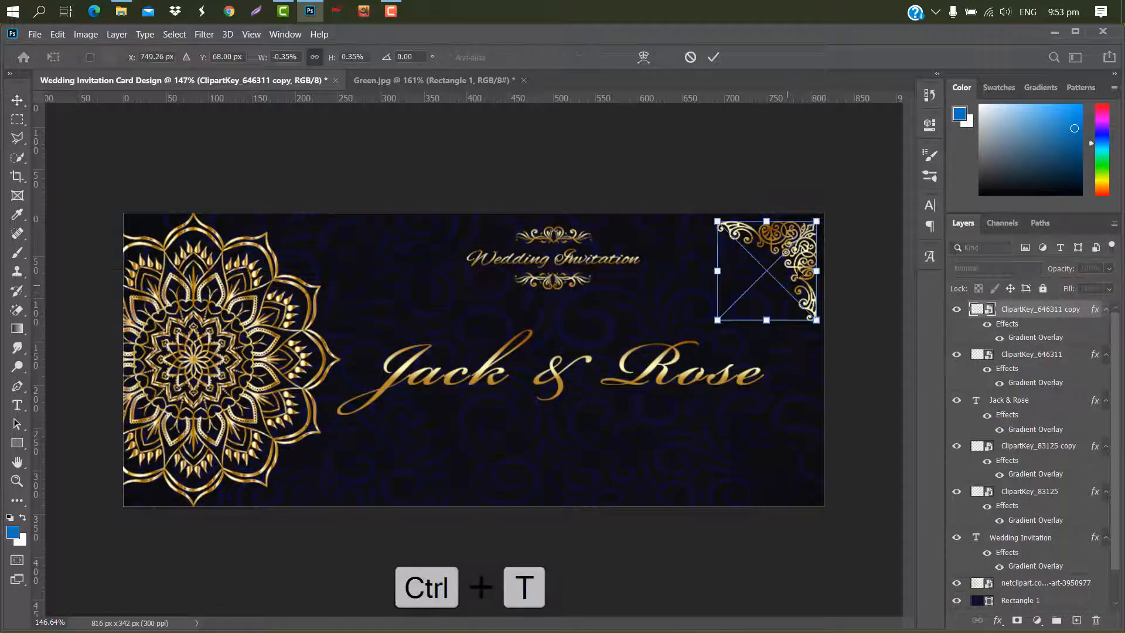
right_click(799, 271)
click(857, 493)
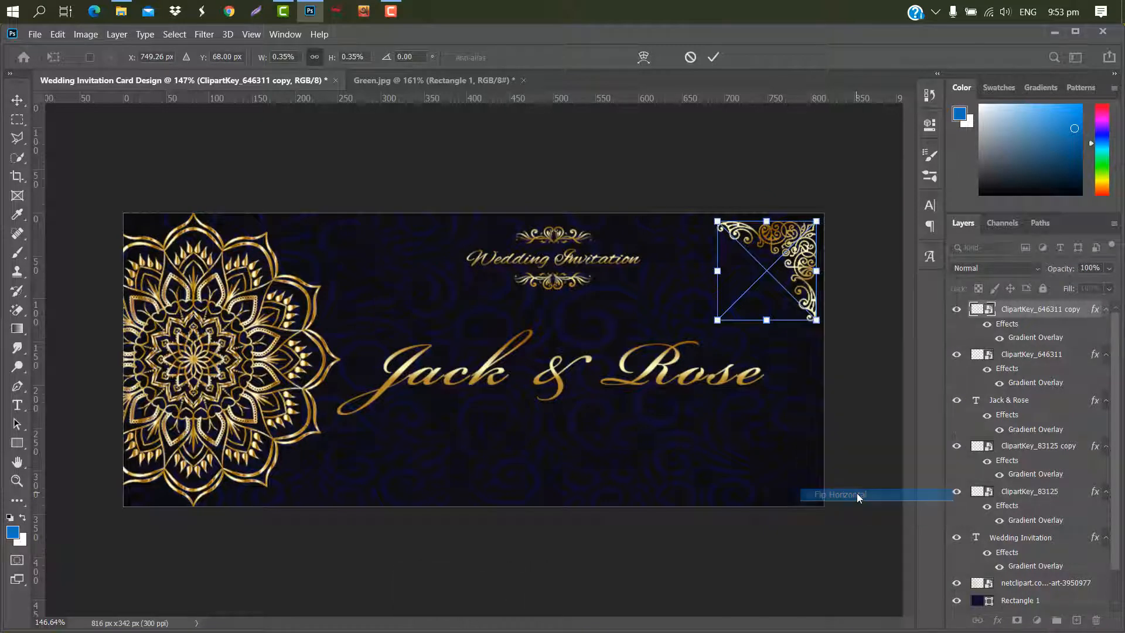
- Rotate the copy 180° and move it into the card's lower-right corner
right_click(763, 290)
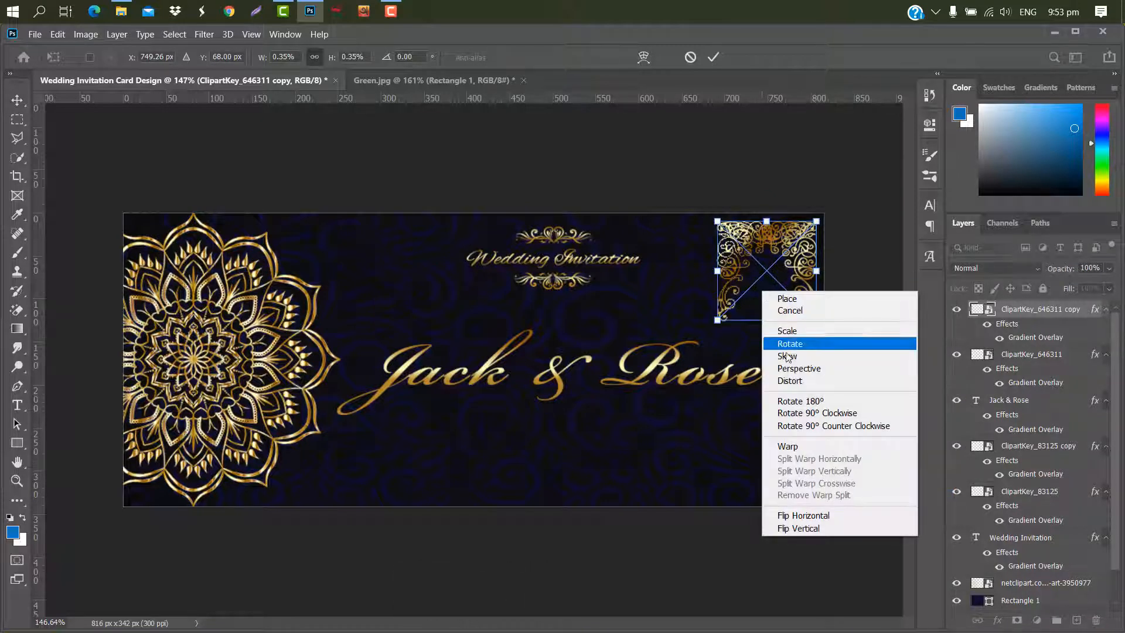
click(805, 403)
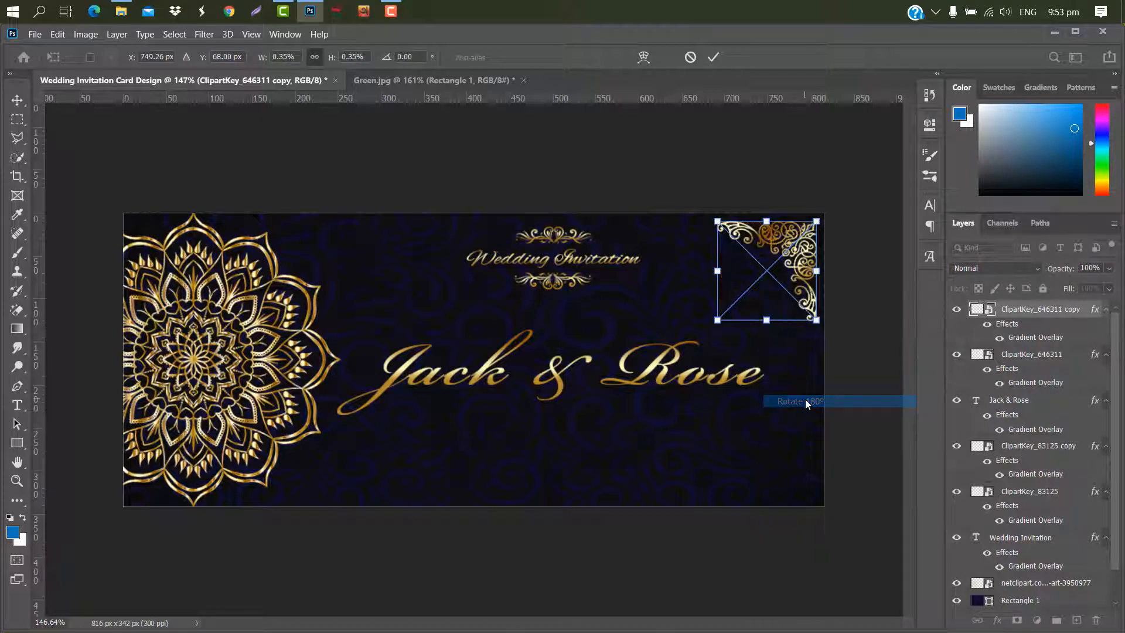
drag(797, 276, 809, 421)
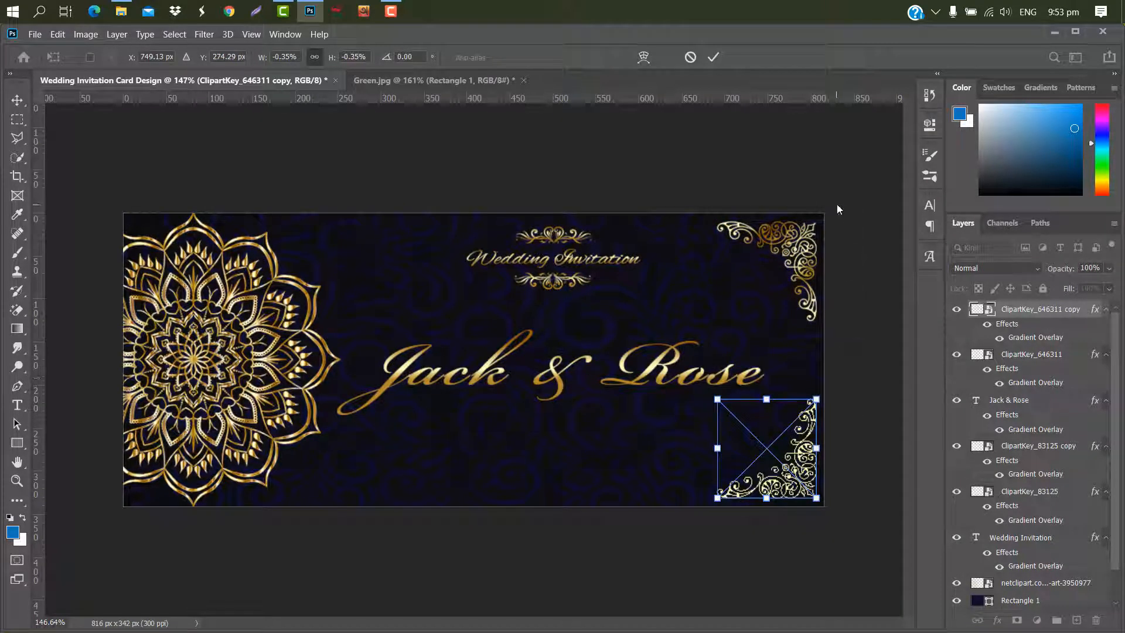
click(713, 57)
- Scale the Jack & Rose names down and shift them slightly left
click(658, 368)
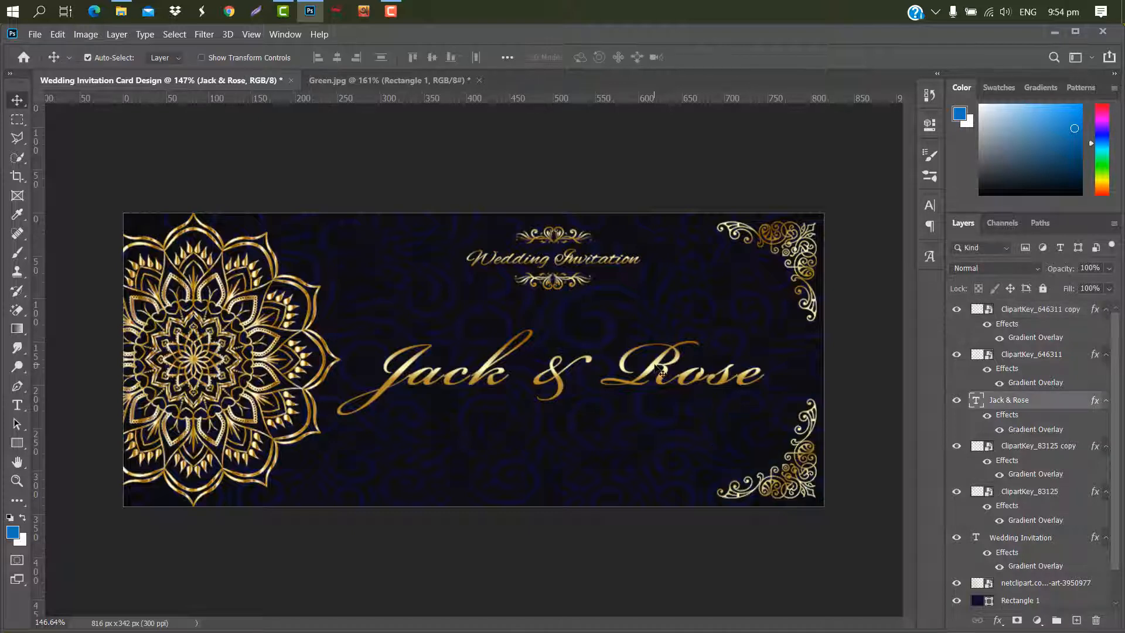
key(ctrl+t)
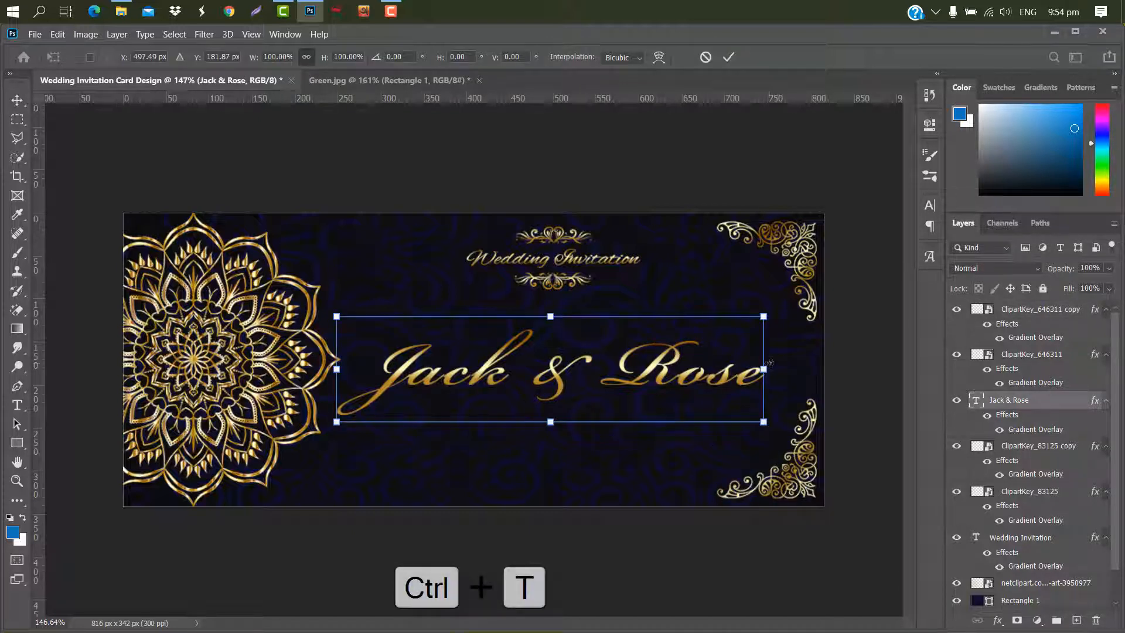
drag(769, 362, 697, 364)
drag(607, 359, 650, 359)
click(728, 57)
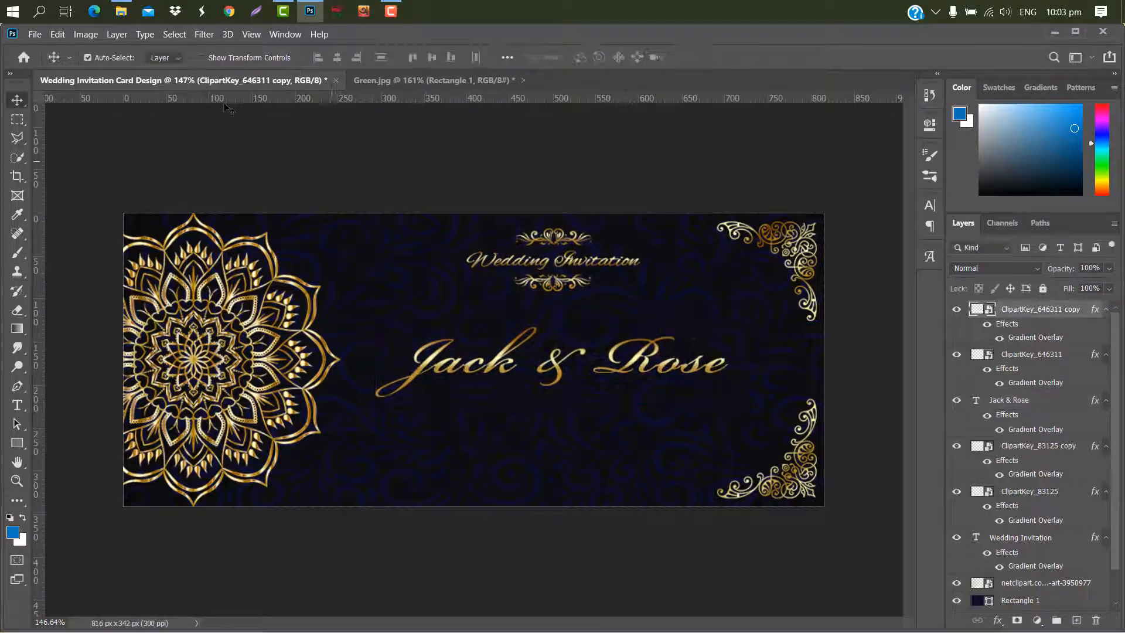
- Place the 6450005 ornament image from the Wedding Invitation Card 2 folder onto the card
mouse_move(133, 18)
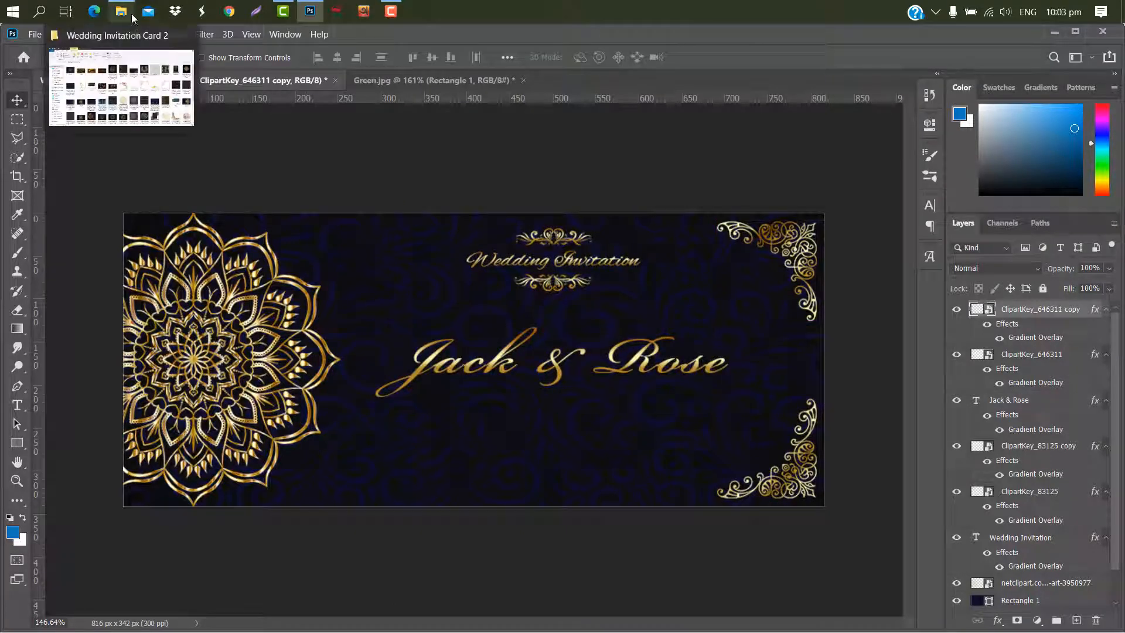
click(141, 91)
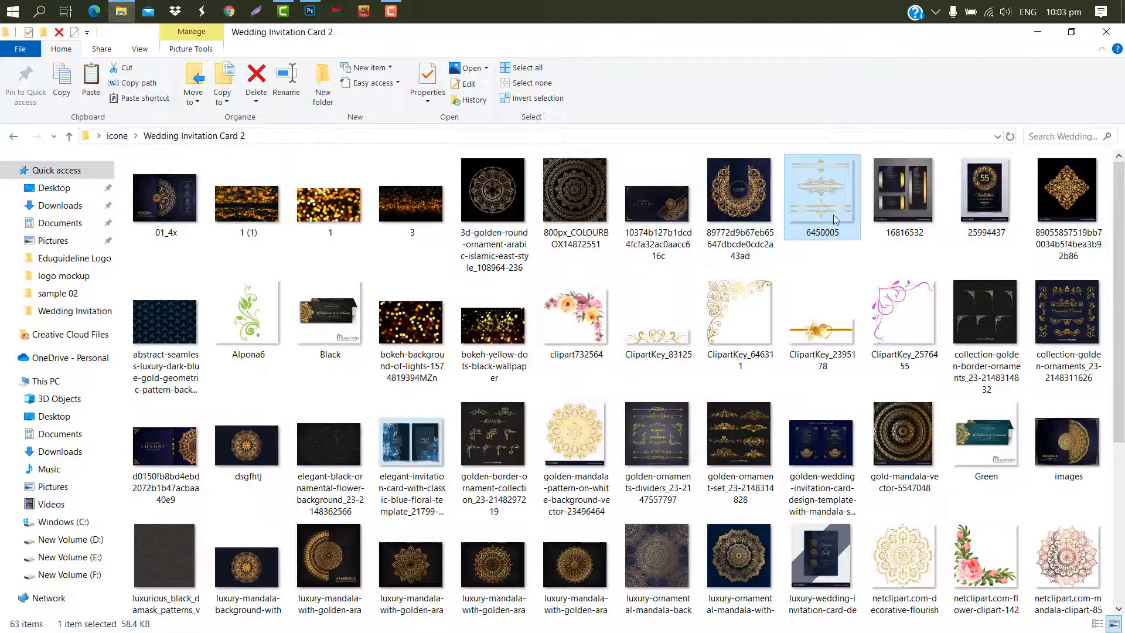
drag(837, 219, 500, 320)
click(719, 57)
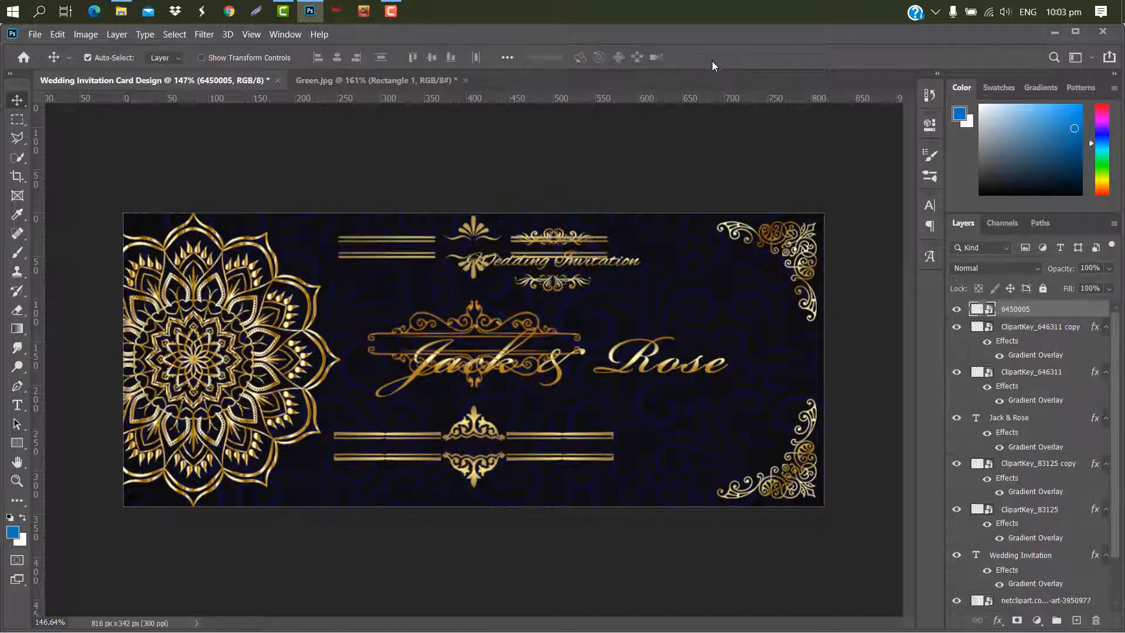
- Rasterize the 6450005 layer and erase all of its ornaments except one divider
right_click(1070, 320)
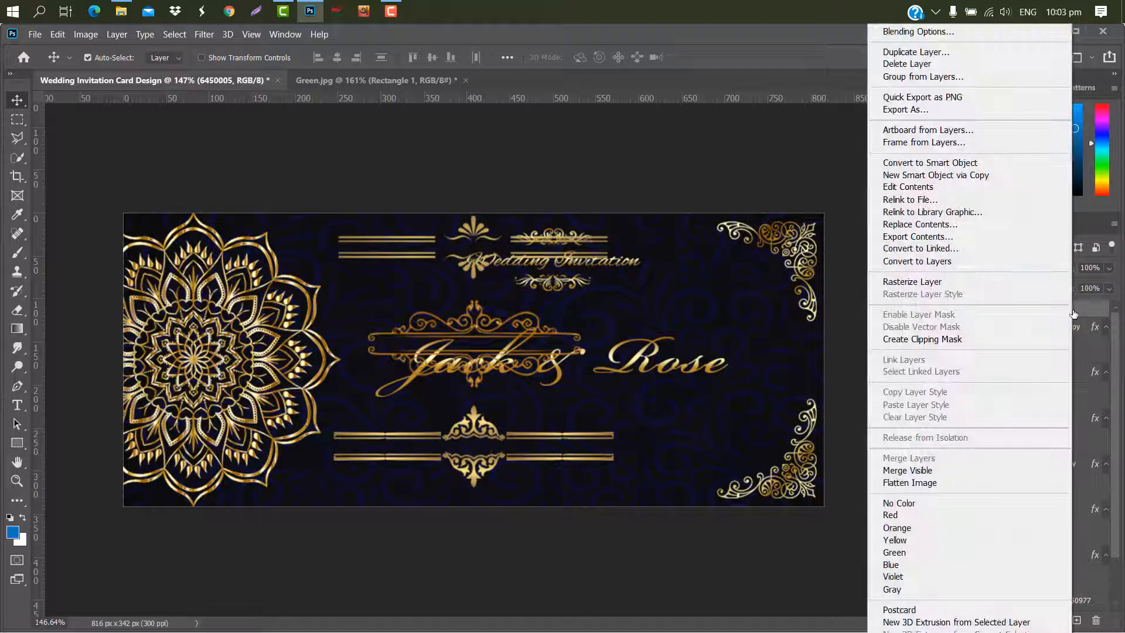
click(914, 282)
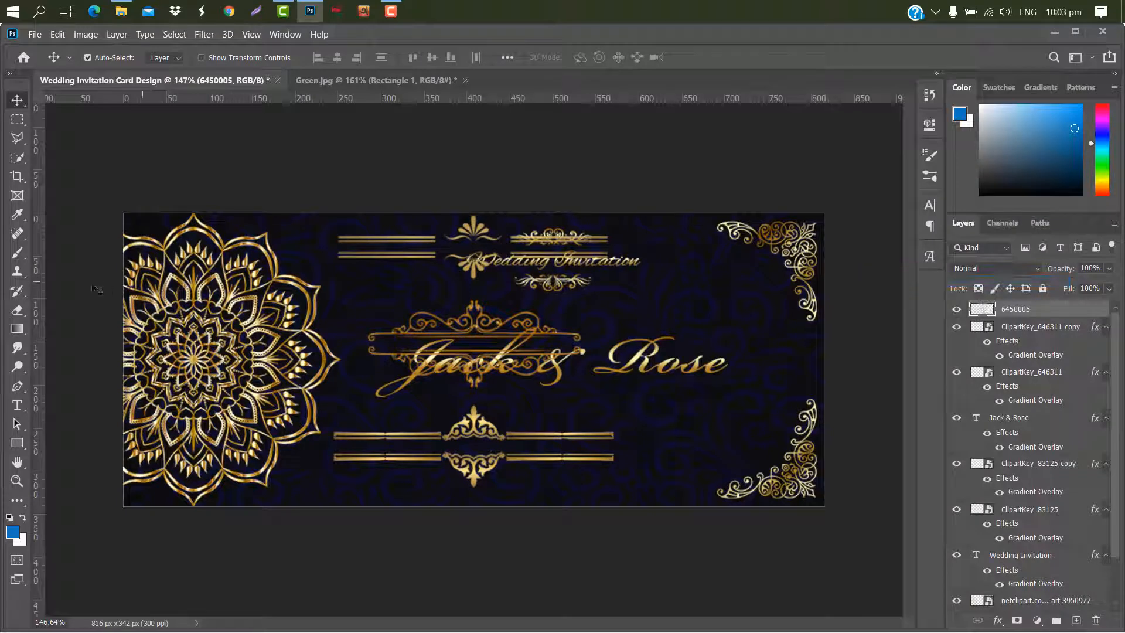
click(17, 309)
right_click(17, 309)
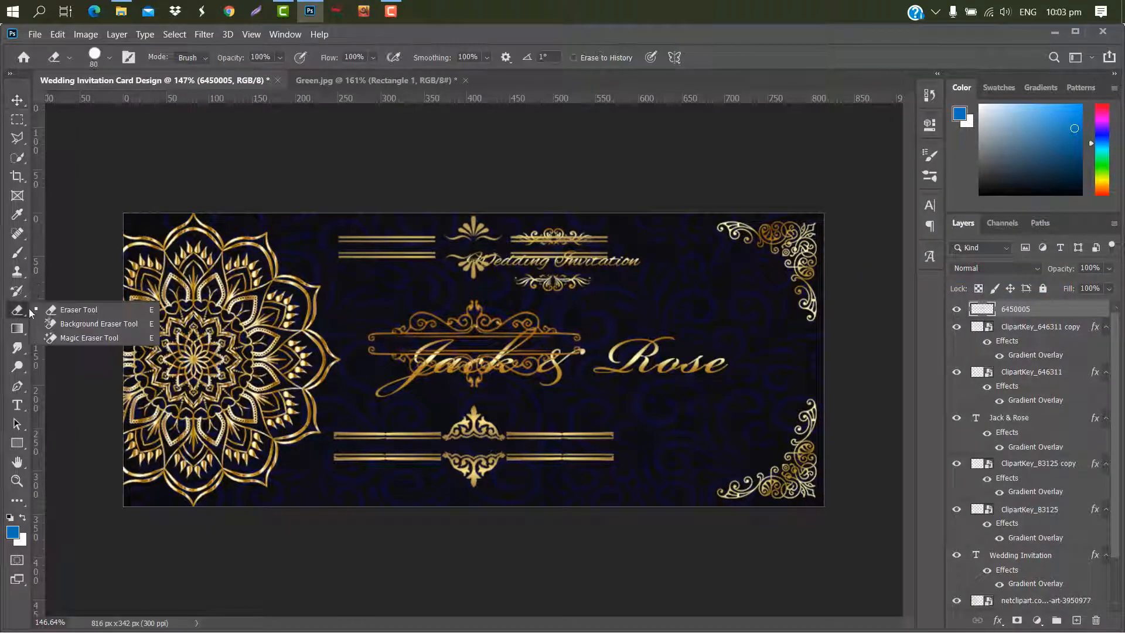
click(63, 314)
mouse_move(615, 452)
mouse_down()
mouse_move(274, 439)
mouse_move(525, 426)
mouse_move(558, 443)
mouse_move(443, 468)
mouse_move(347, 430)
mouse_move(339, 389)
mouse_move(435, 368)
mouse_move(668, 358)
mouse_move(449, 323)
mouse_move(381, 325)
mouse_up()
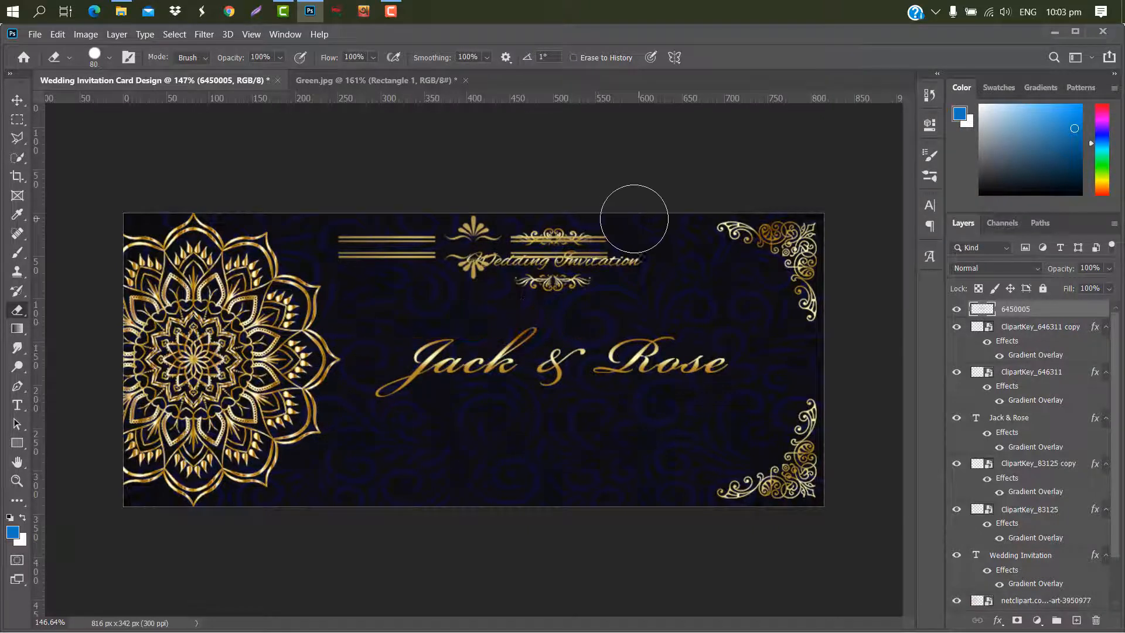
drag(634, 218, 351, 201)
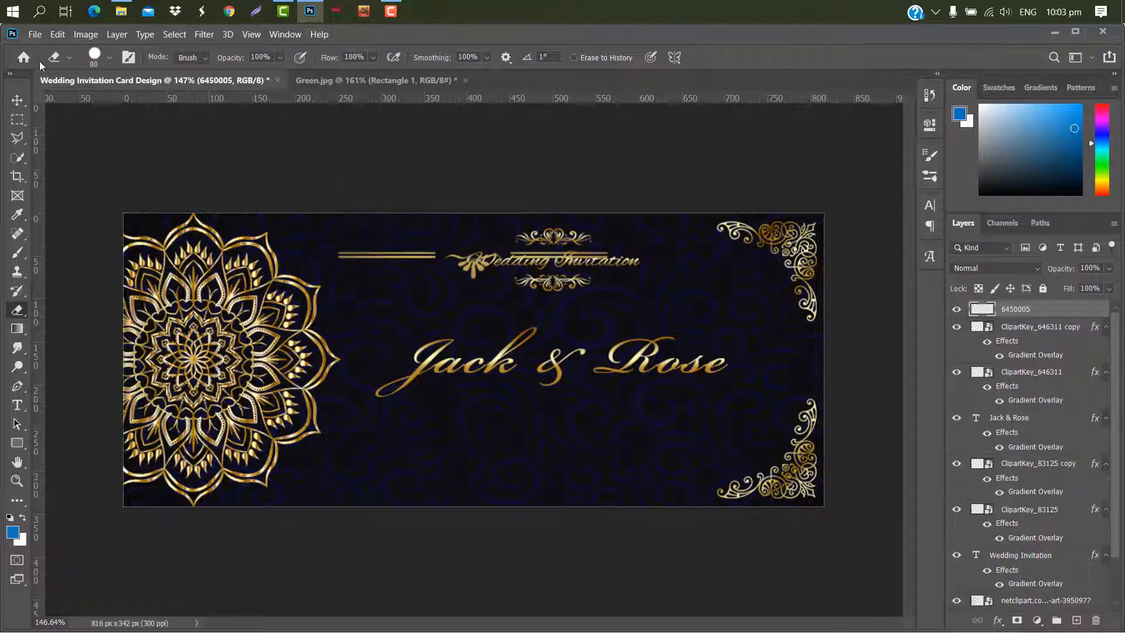
- Move the remaining divider below the couple's names
click(17, 101)
key(ctrl+t)
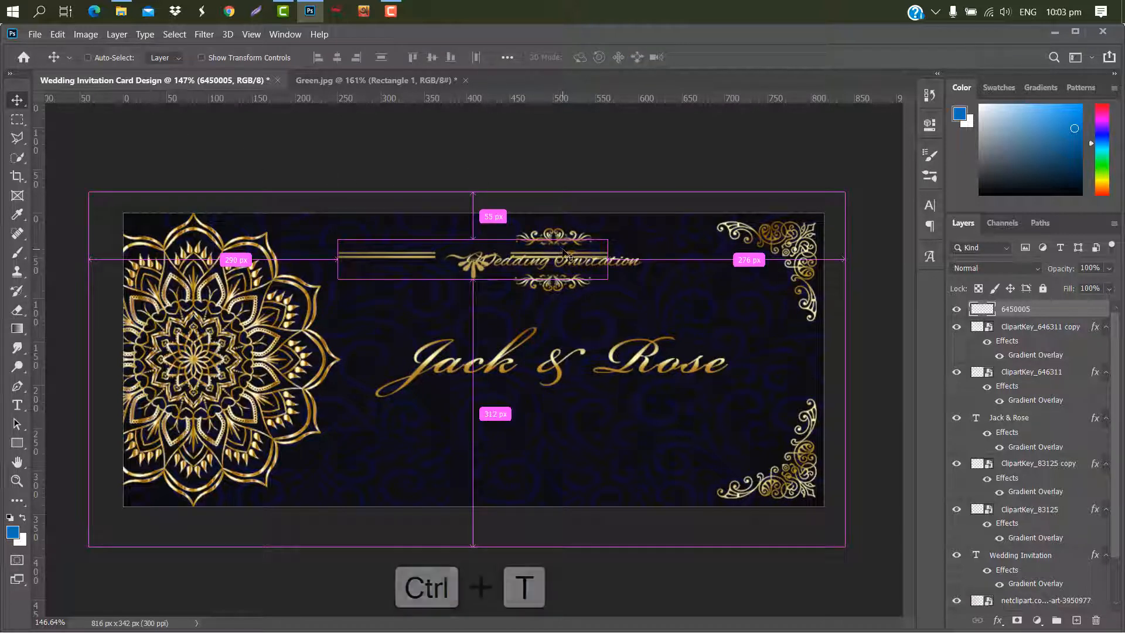
drag(561, 283, 641, 436)
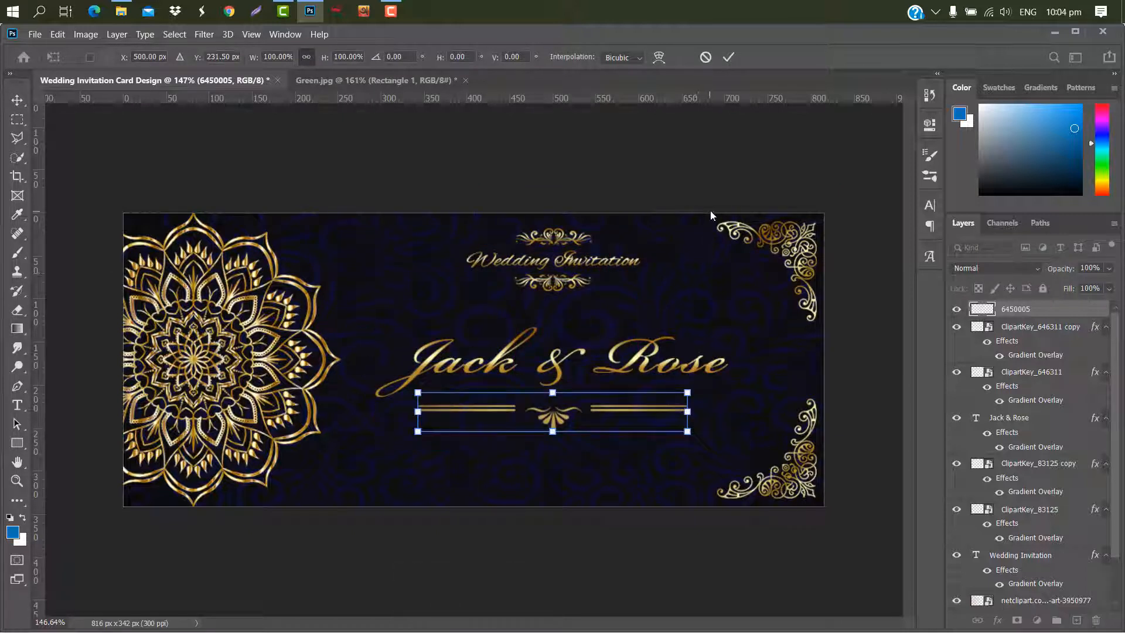
click(729, 57)
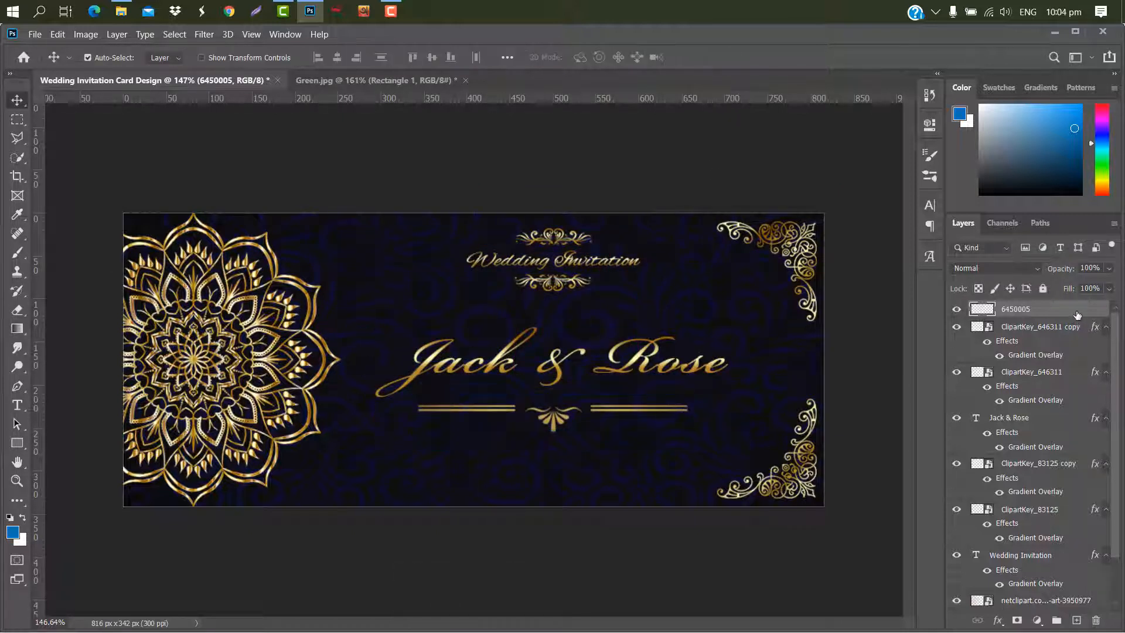
- Apply a gradient overlay to the divider layer
double_click(1077, 315)
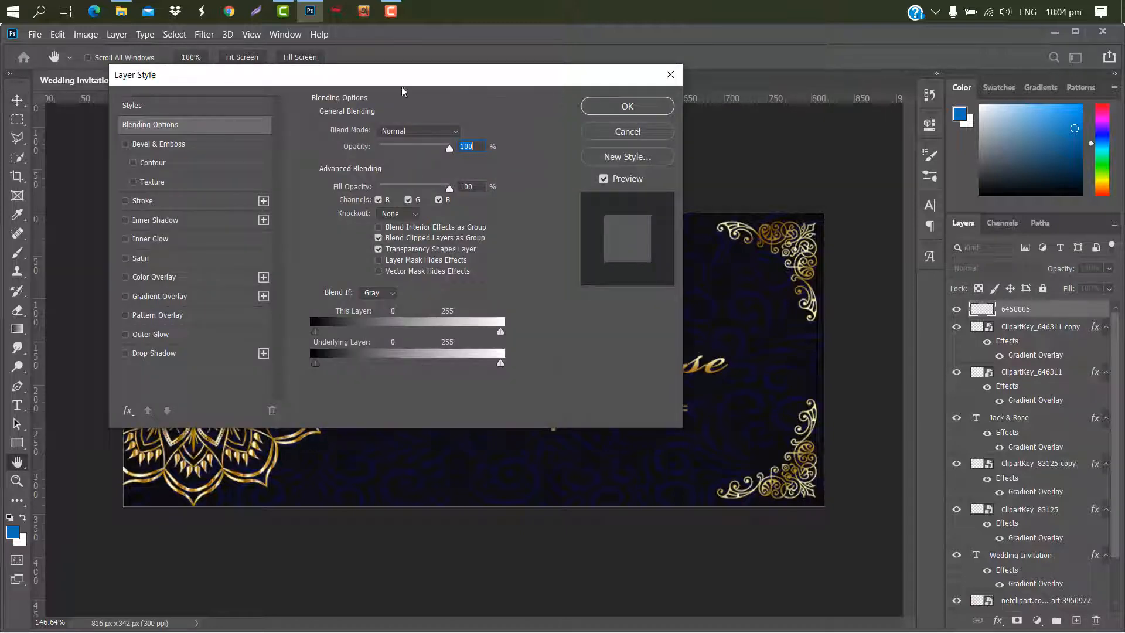
drag(407, 83, 452, 27)
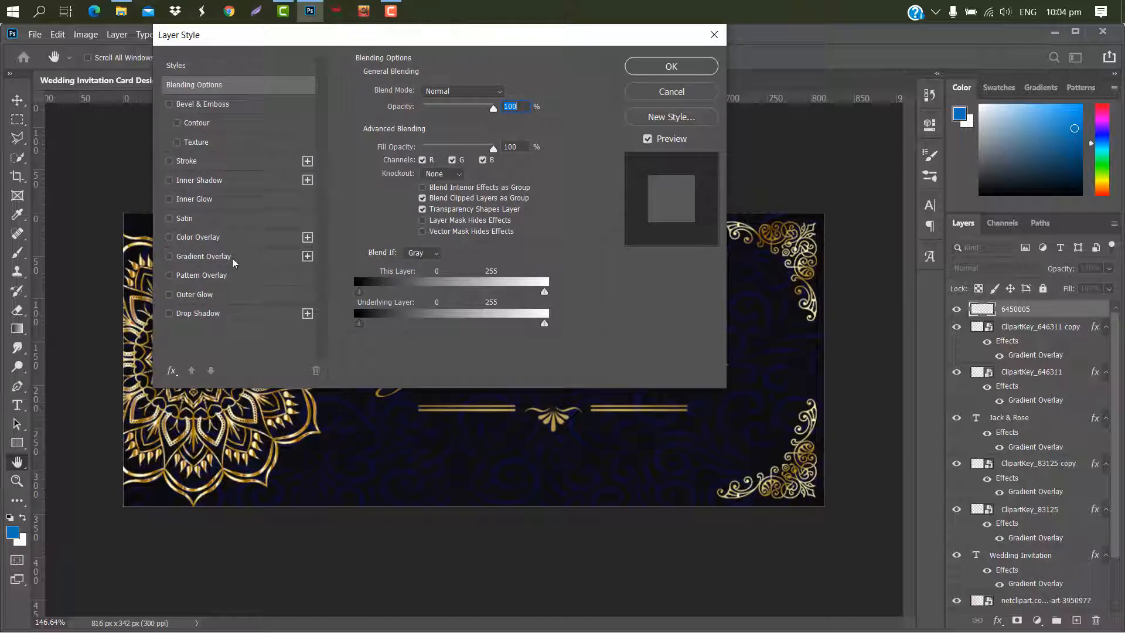
click(203, 256)
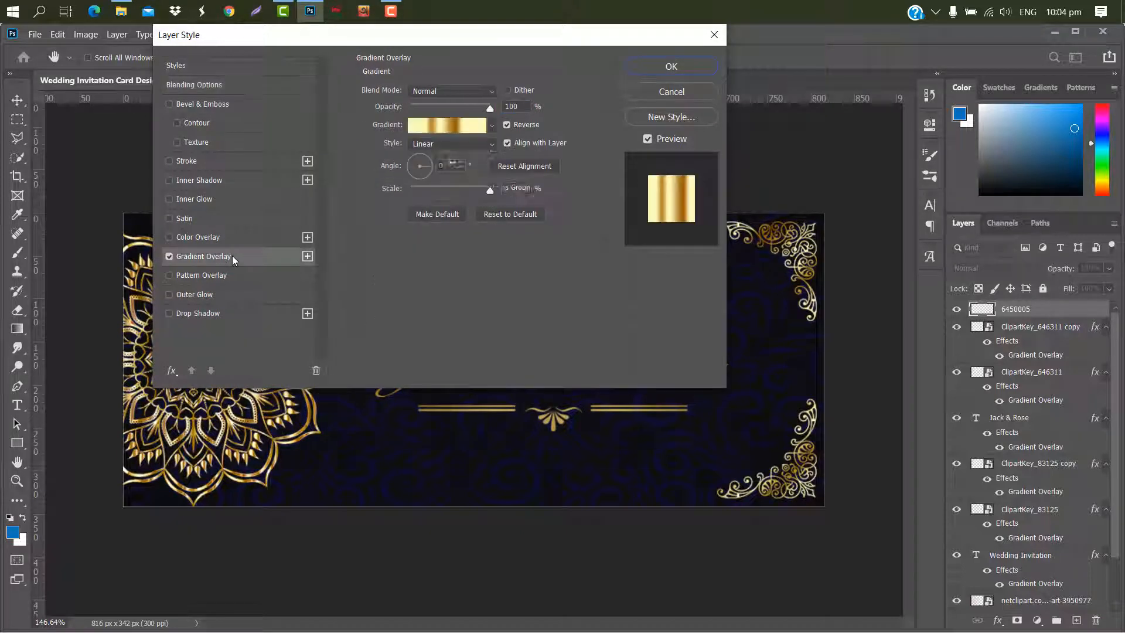
click(671, 68)
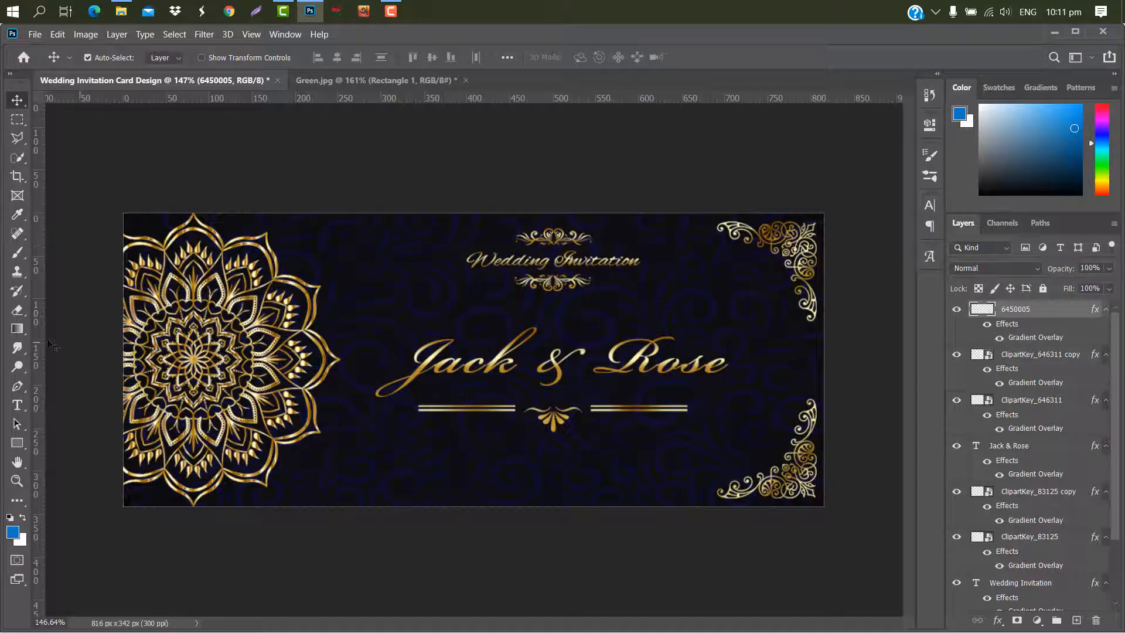
- Add a text line reading "SUNDAY, 16 AUGUST 2020" below the divider and commit it
click(17, 405)
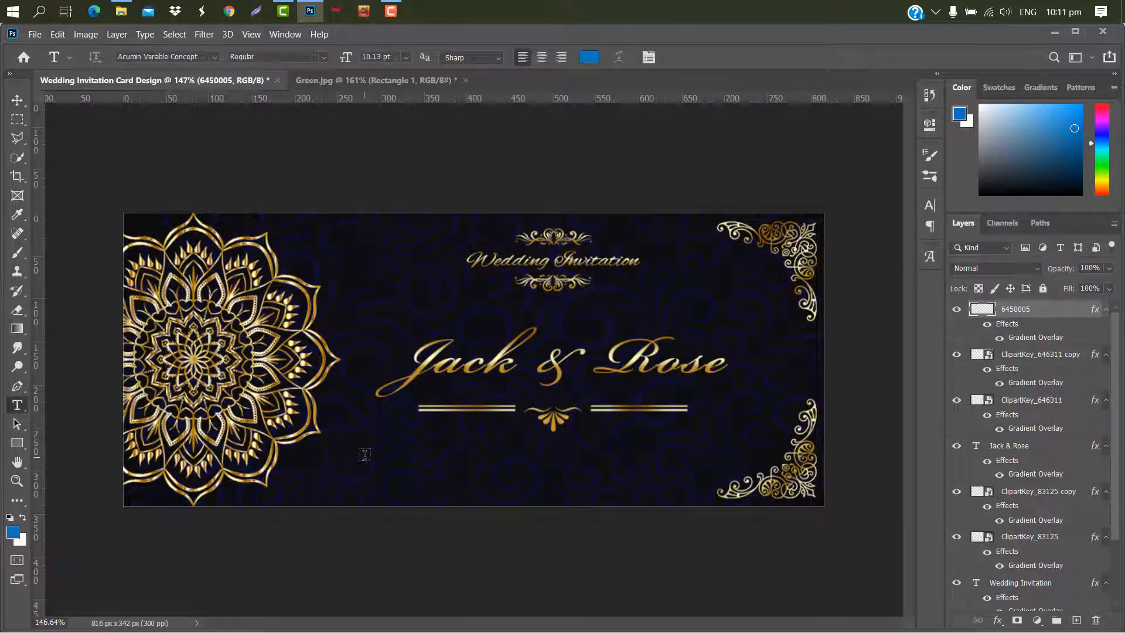
click(366, 454)
key(BackSpace)
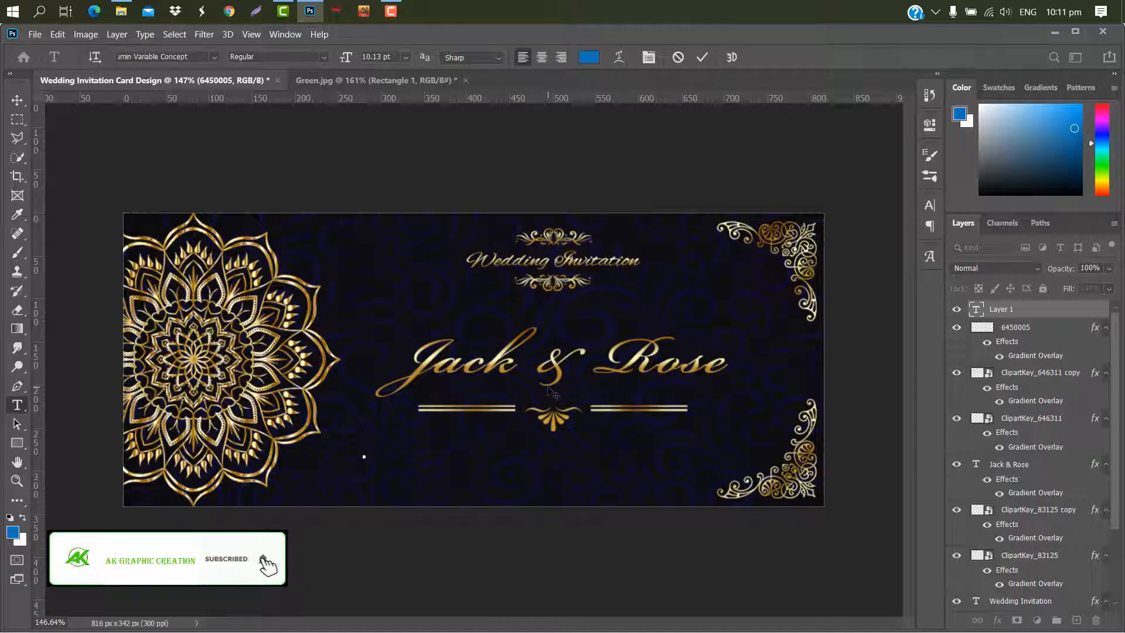
text(SUNDAY)
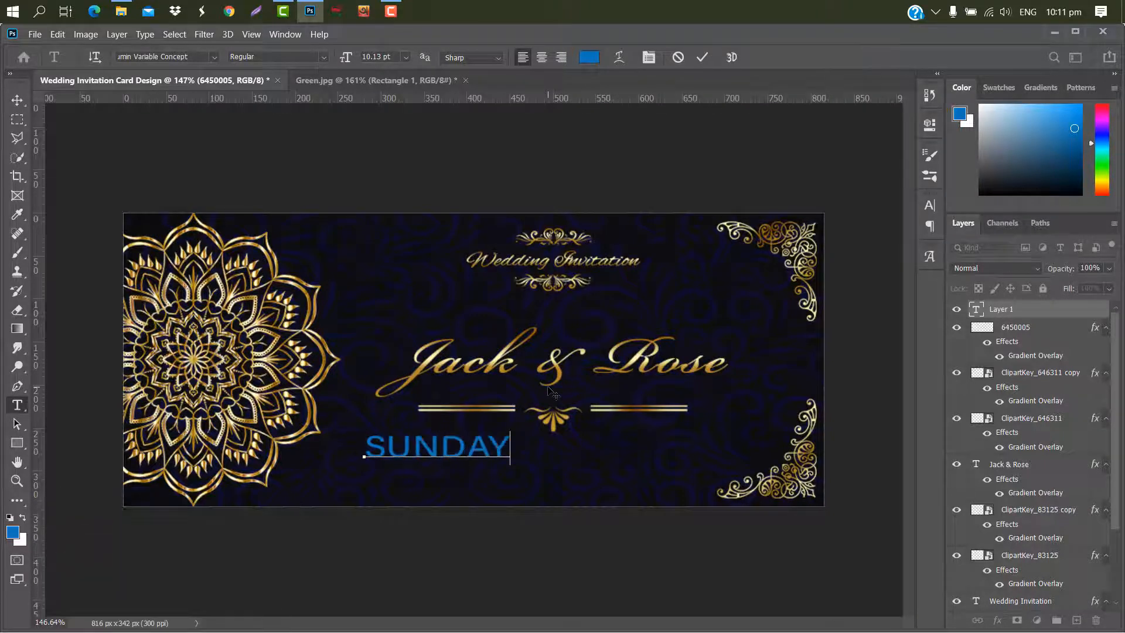
text(, 16 )
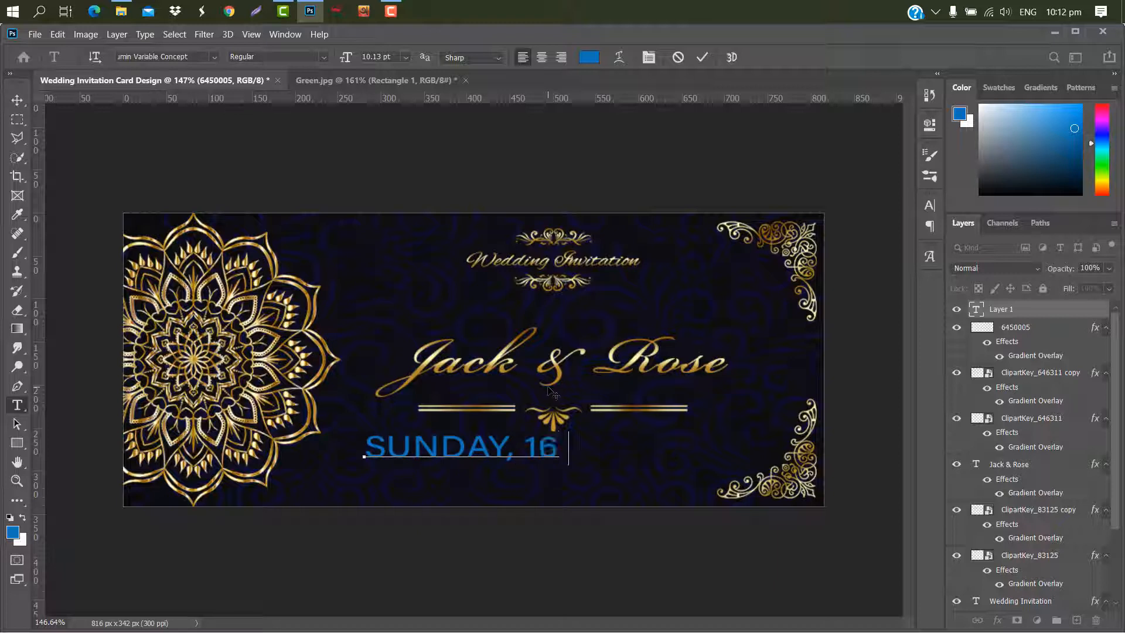
text(AUGUS)
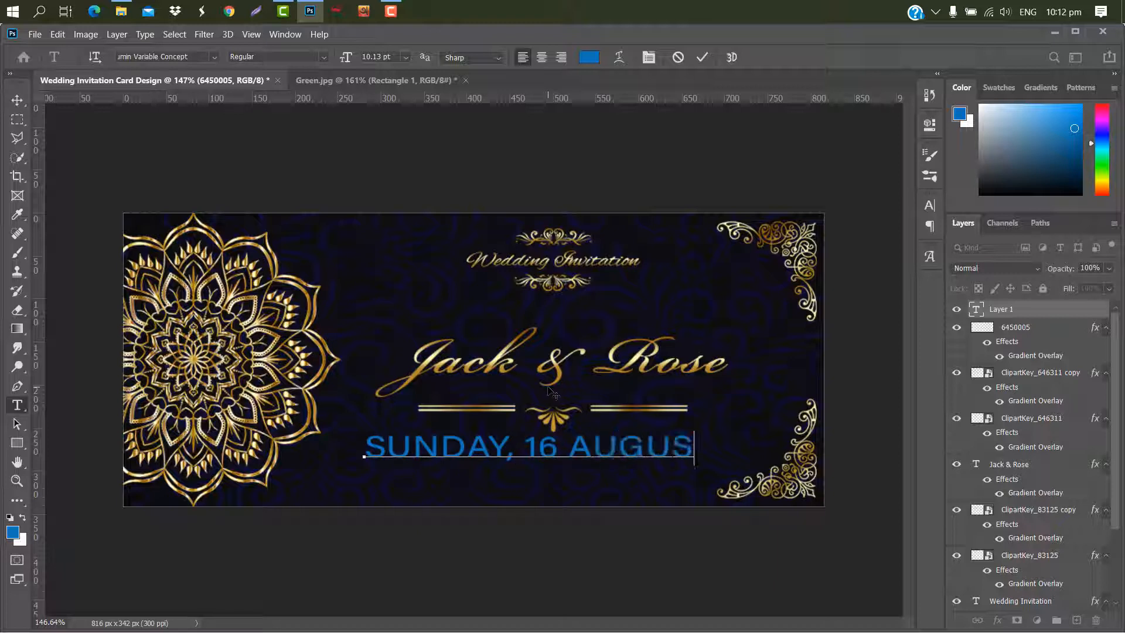
text(T 2020)
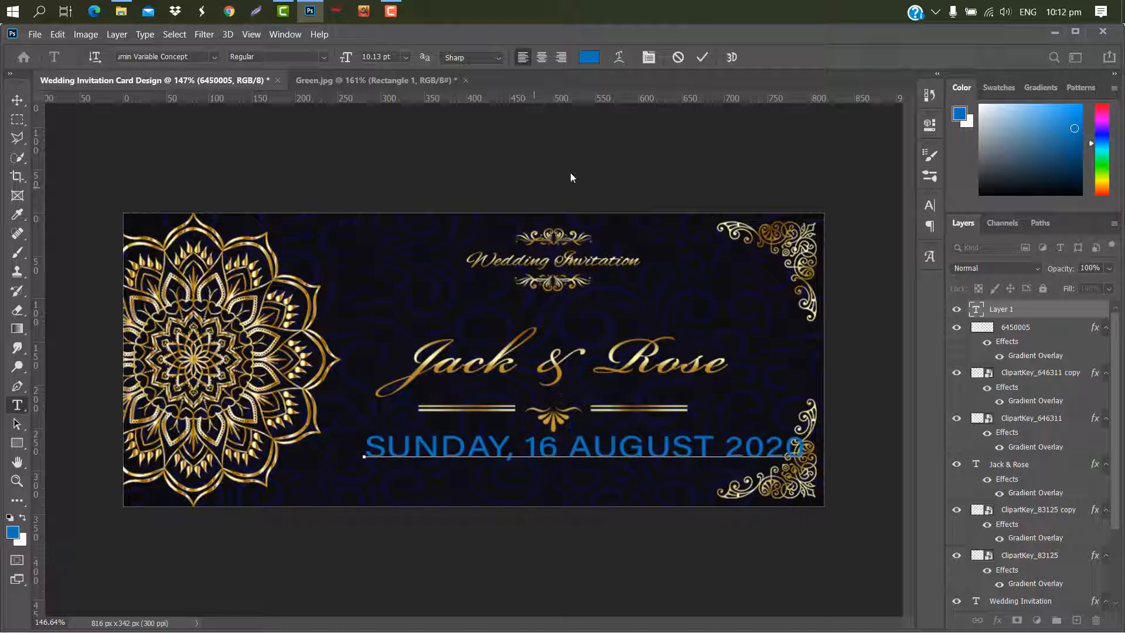
click(700, 58)
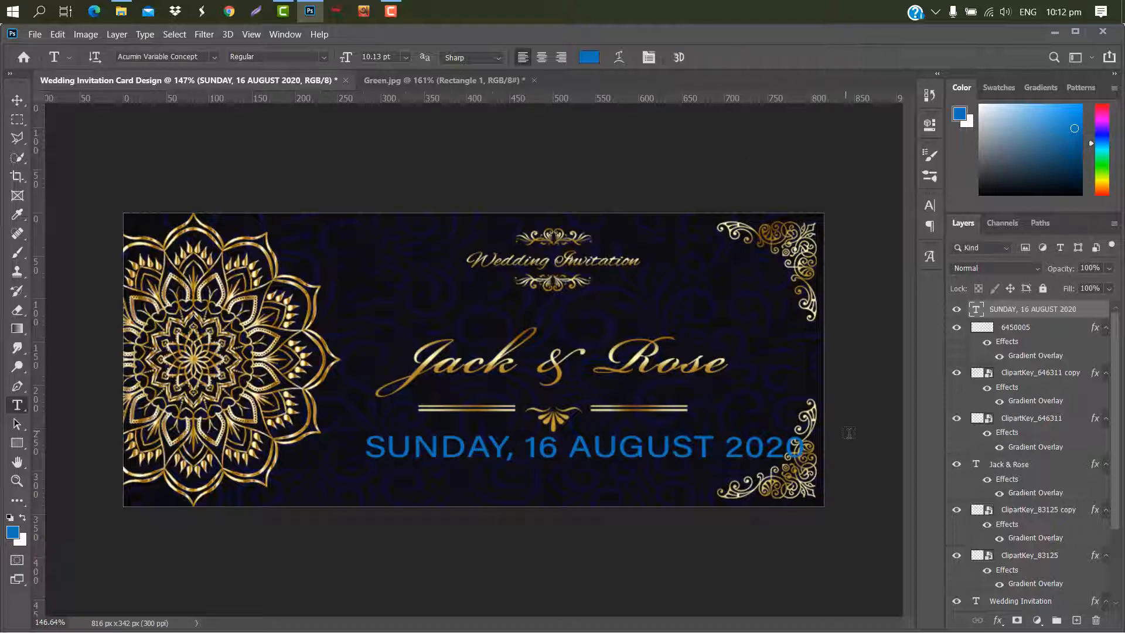
- Scale the date text down to about 59% and center it beneath the divider
key(ctrl+t)
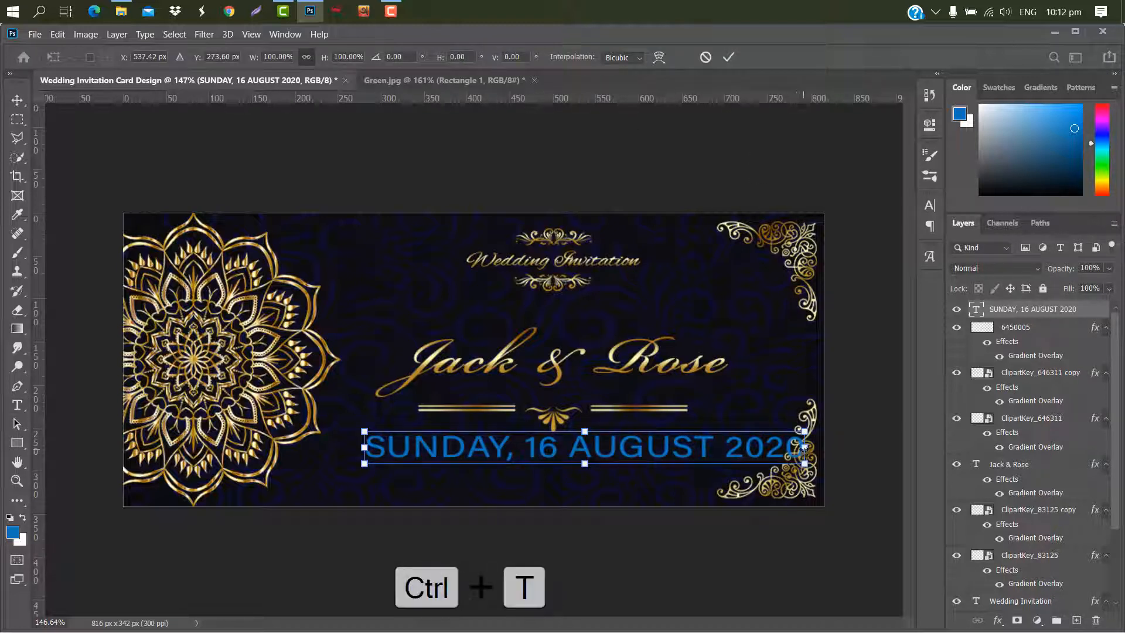
drag(814, 457, 635, 463)
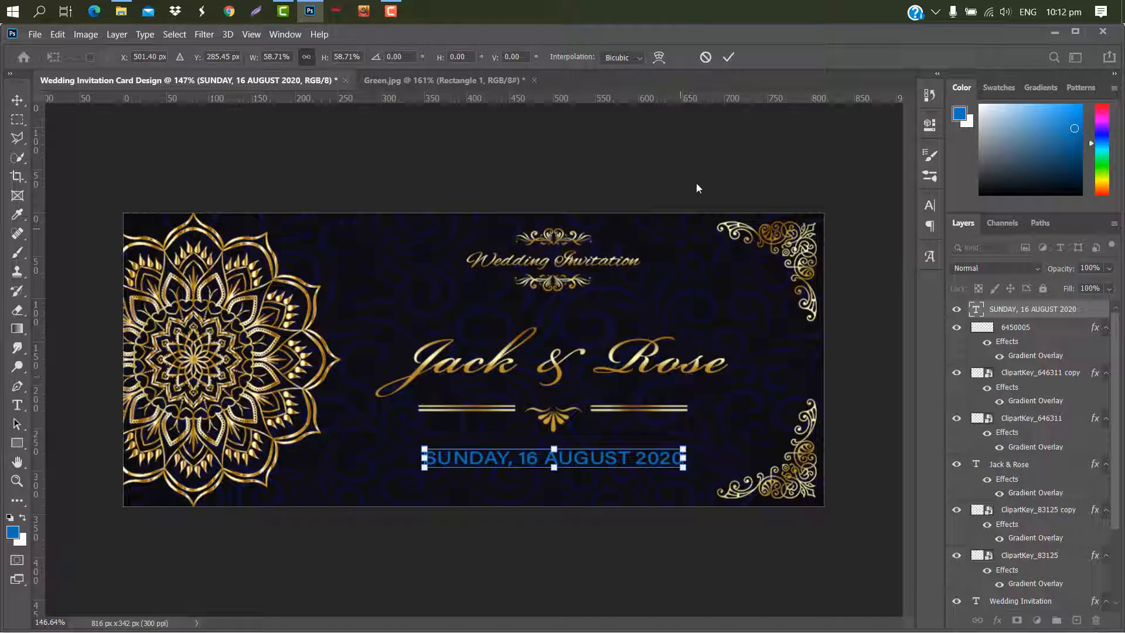
click(735, 60)
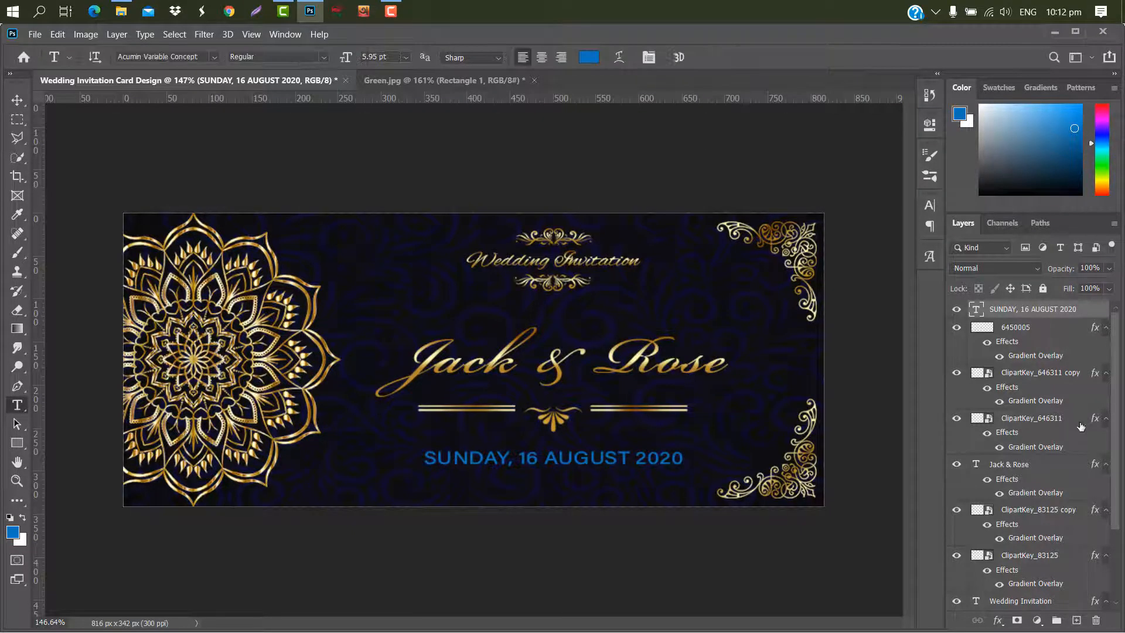
- Apply a gradient overlay to the date text layer
key(h)
double_click(1095, 311)
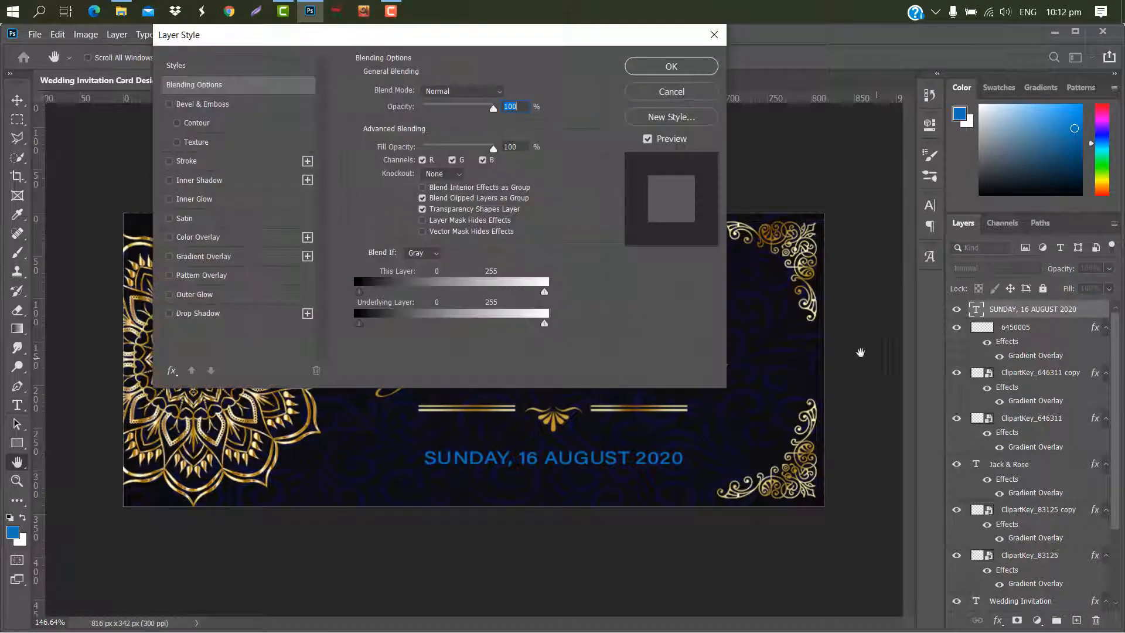
click(228, 256)
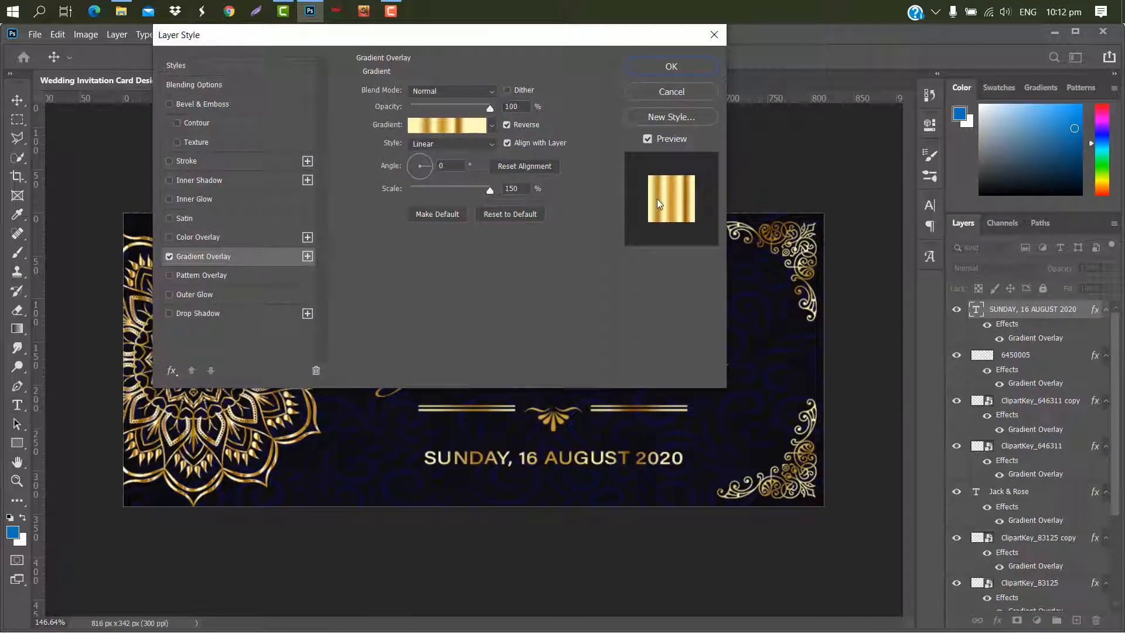
click(671, 67)
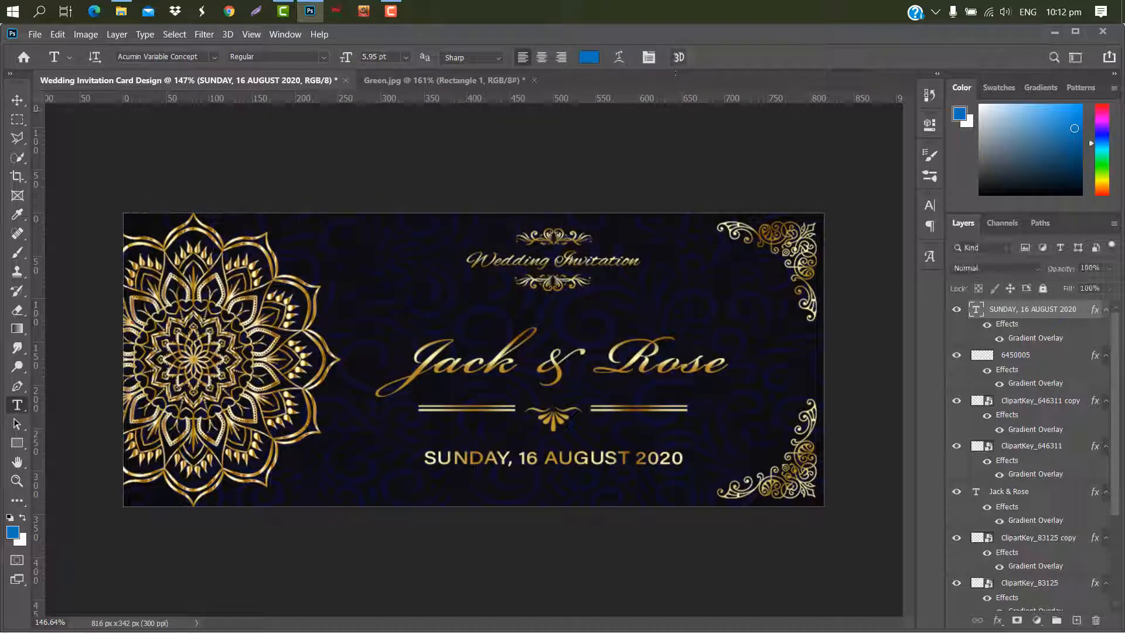